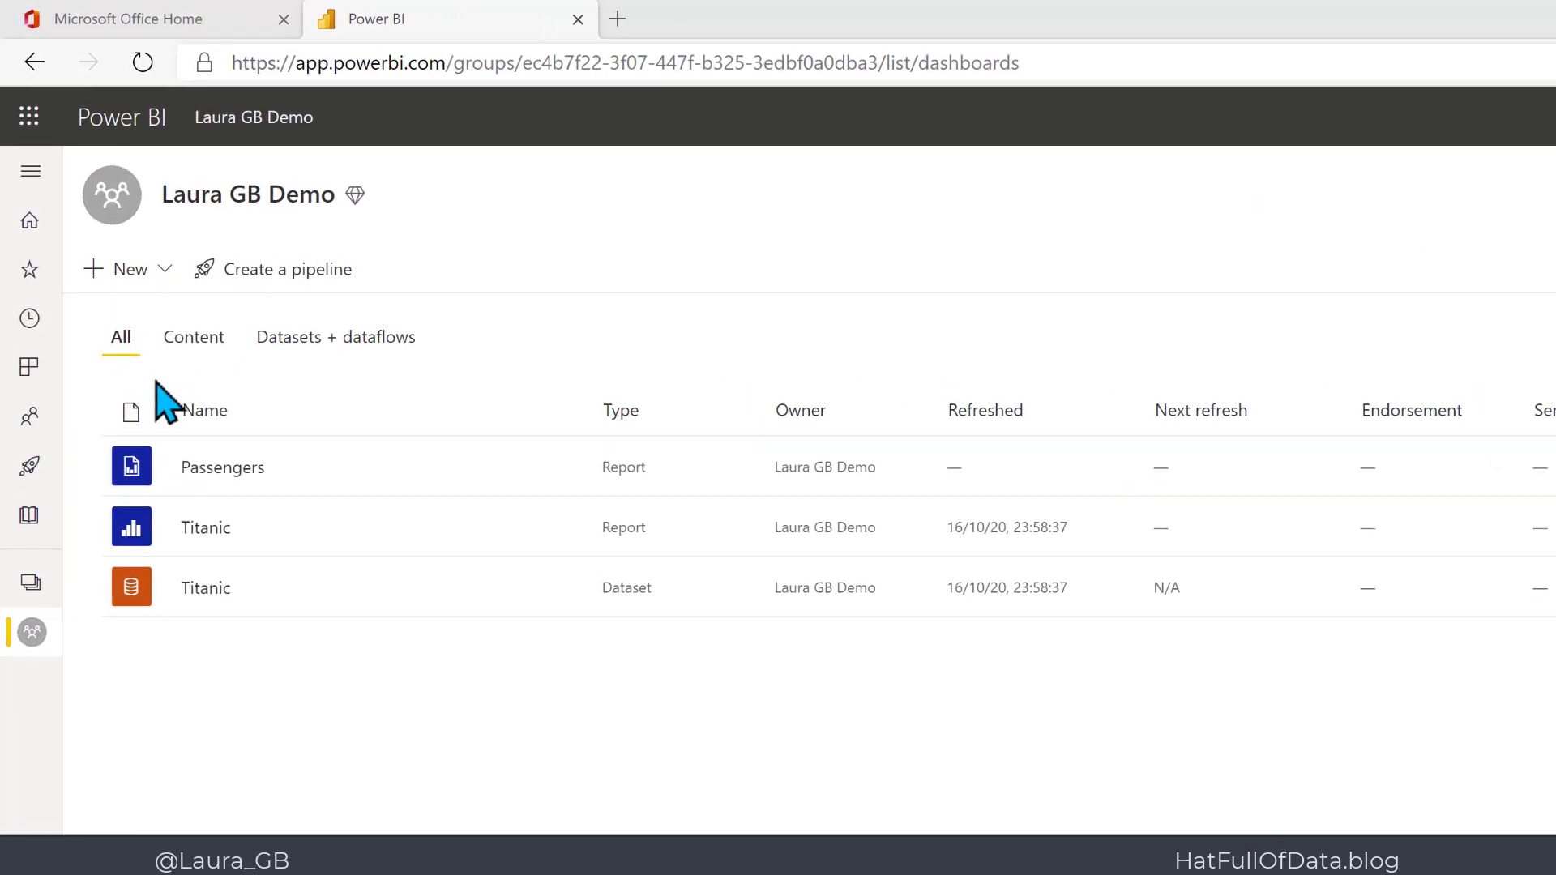
# Step: Create a new dataflow from the demo workspace's New menu
pyautogui.click(166, 272)
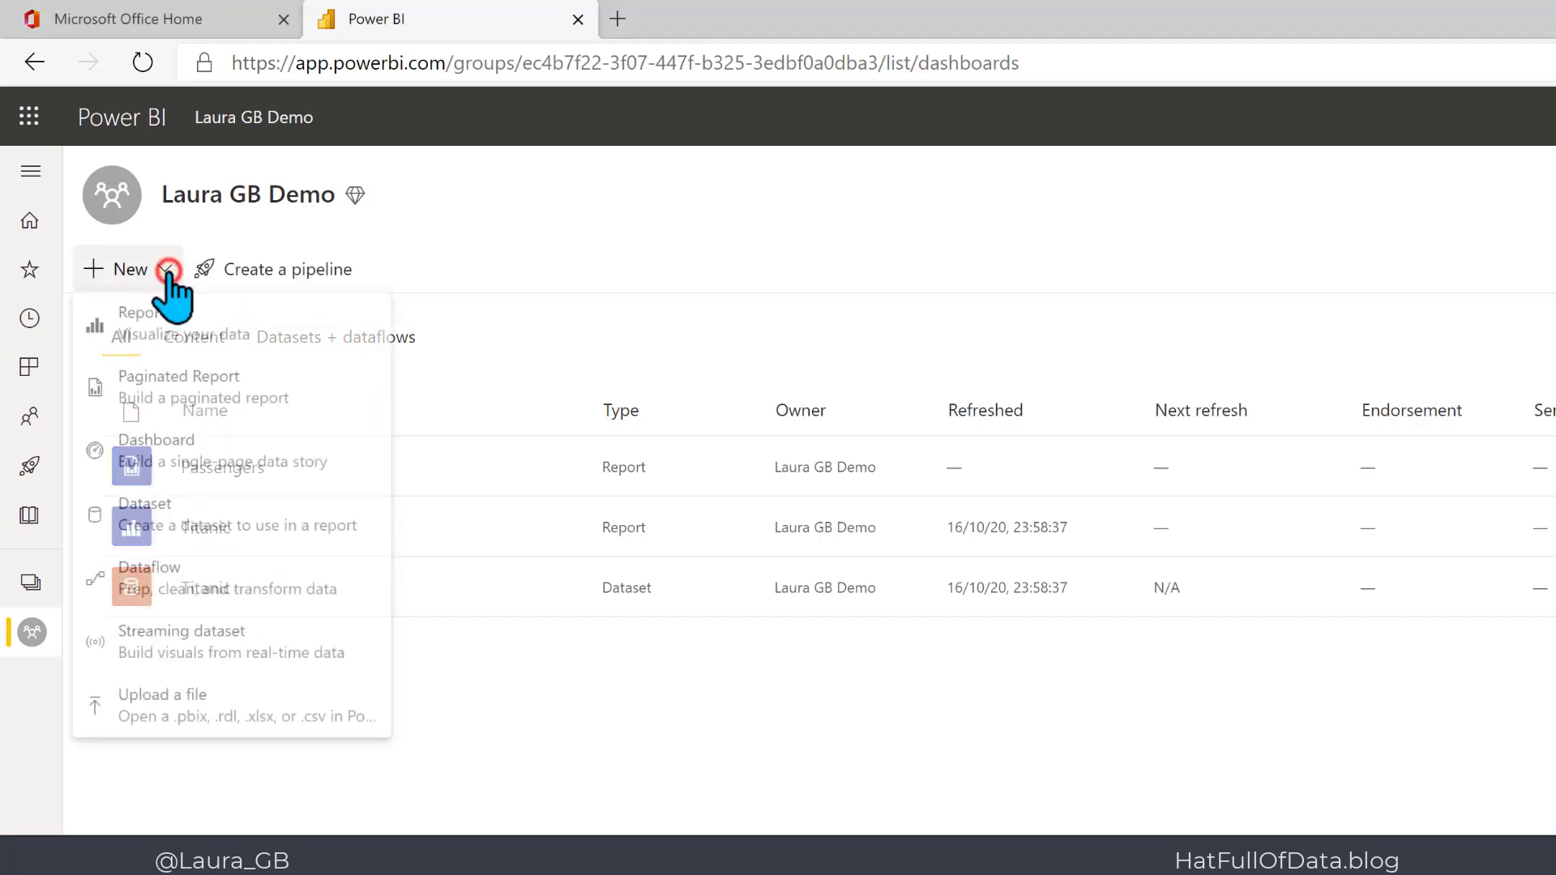
pyautogui.click(204, 600)
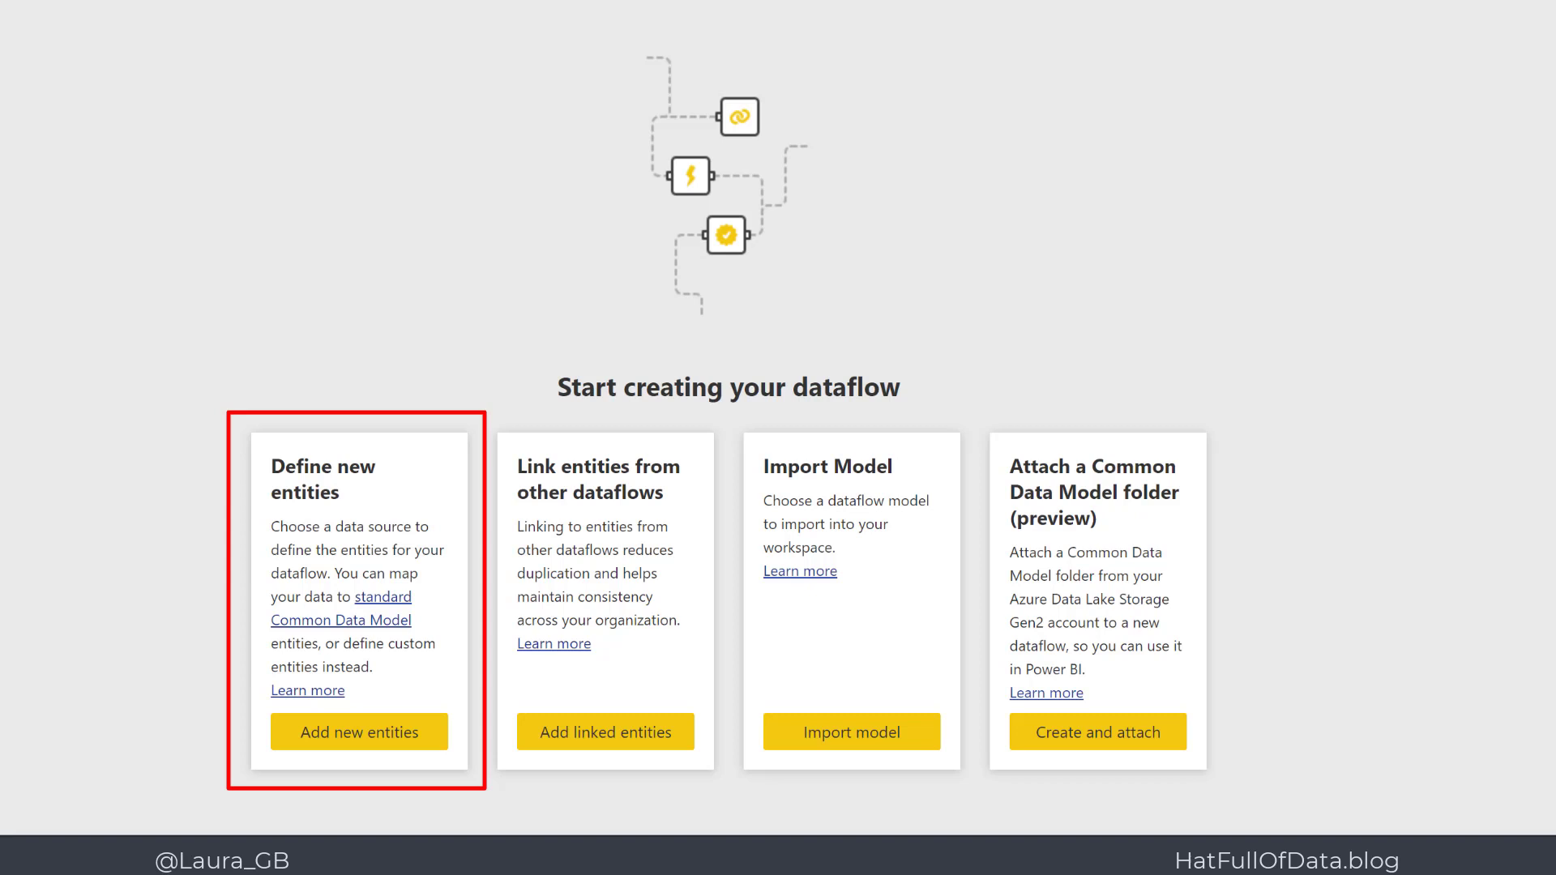
# Step: Choose to add new entities to the dataflow
pyautogui.click(362, 737)
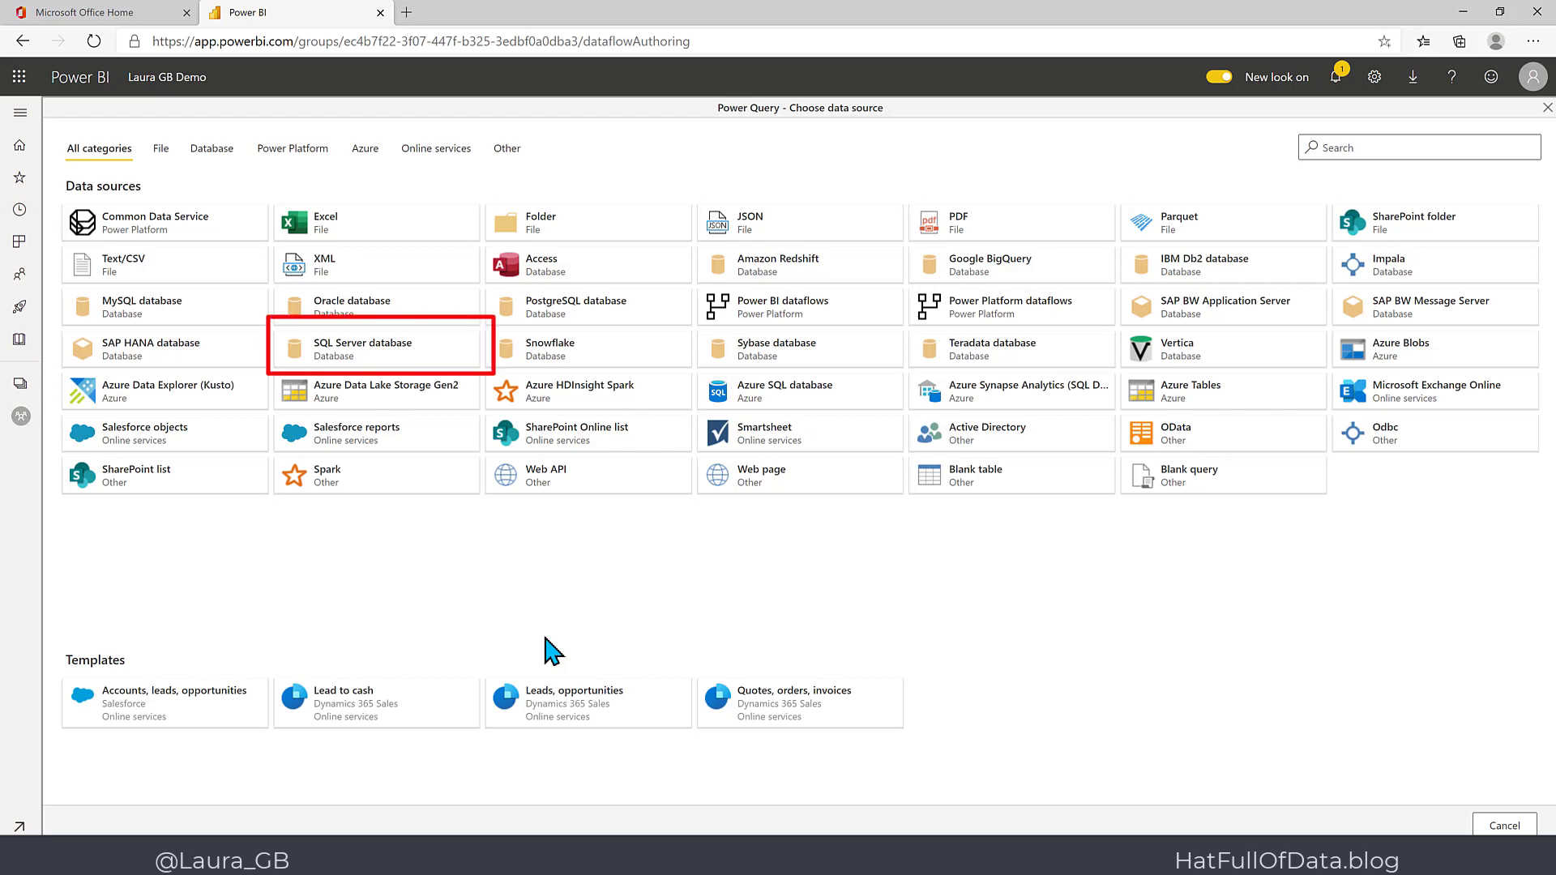
# Step: Connect the dataflow to the LGBValentineData SQL Server database
pyautogui.click(381, 367)
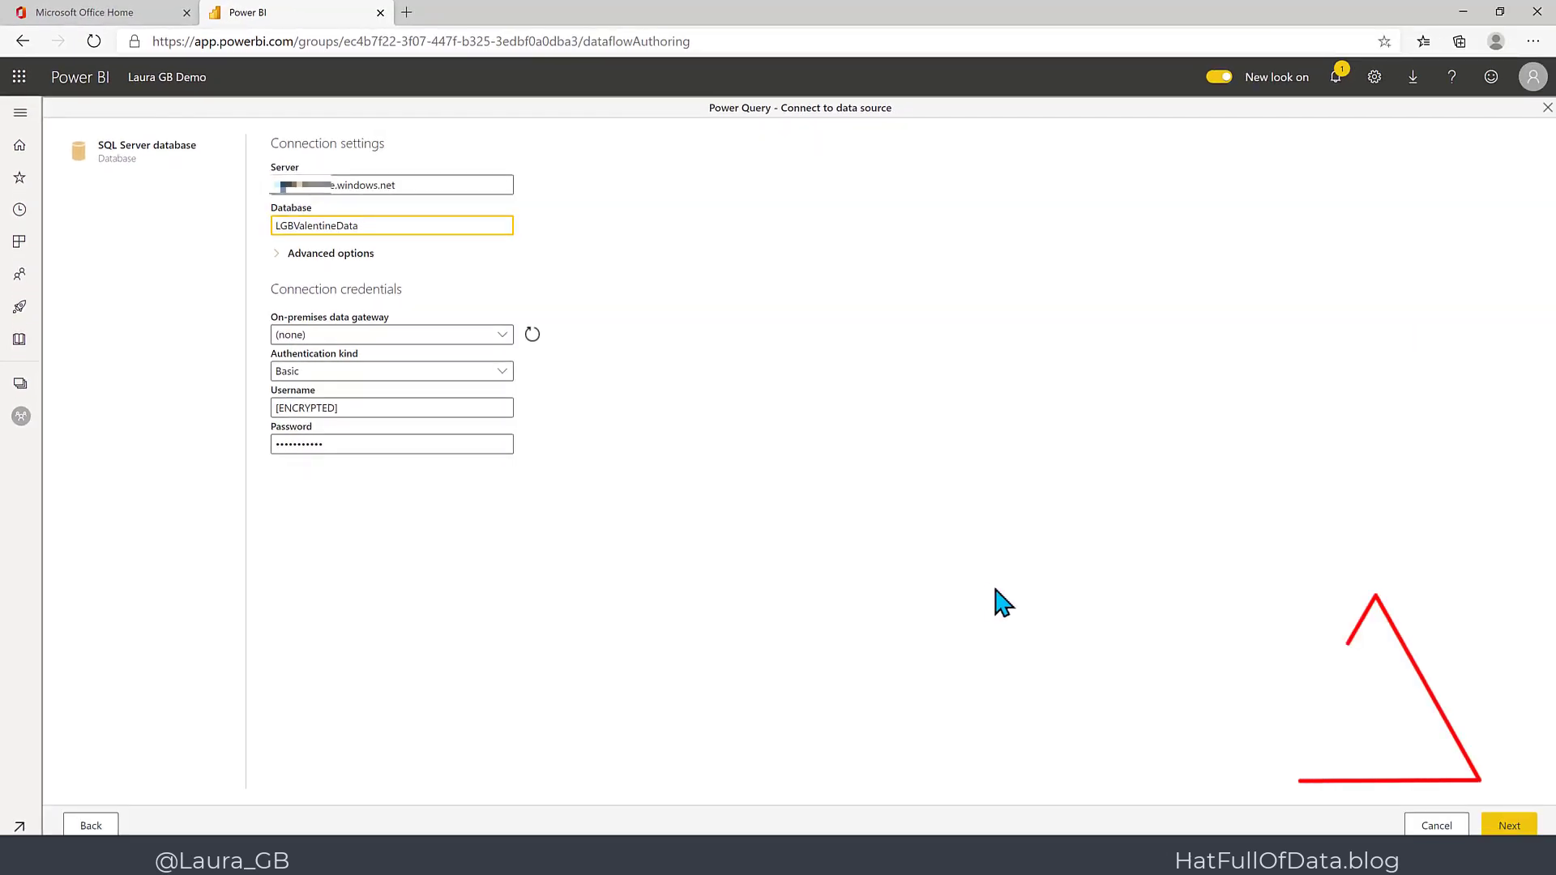
pyautogui.click(1510, 825)
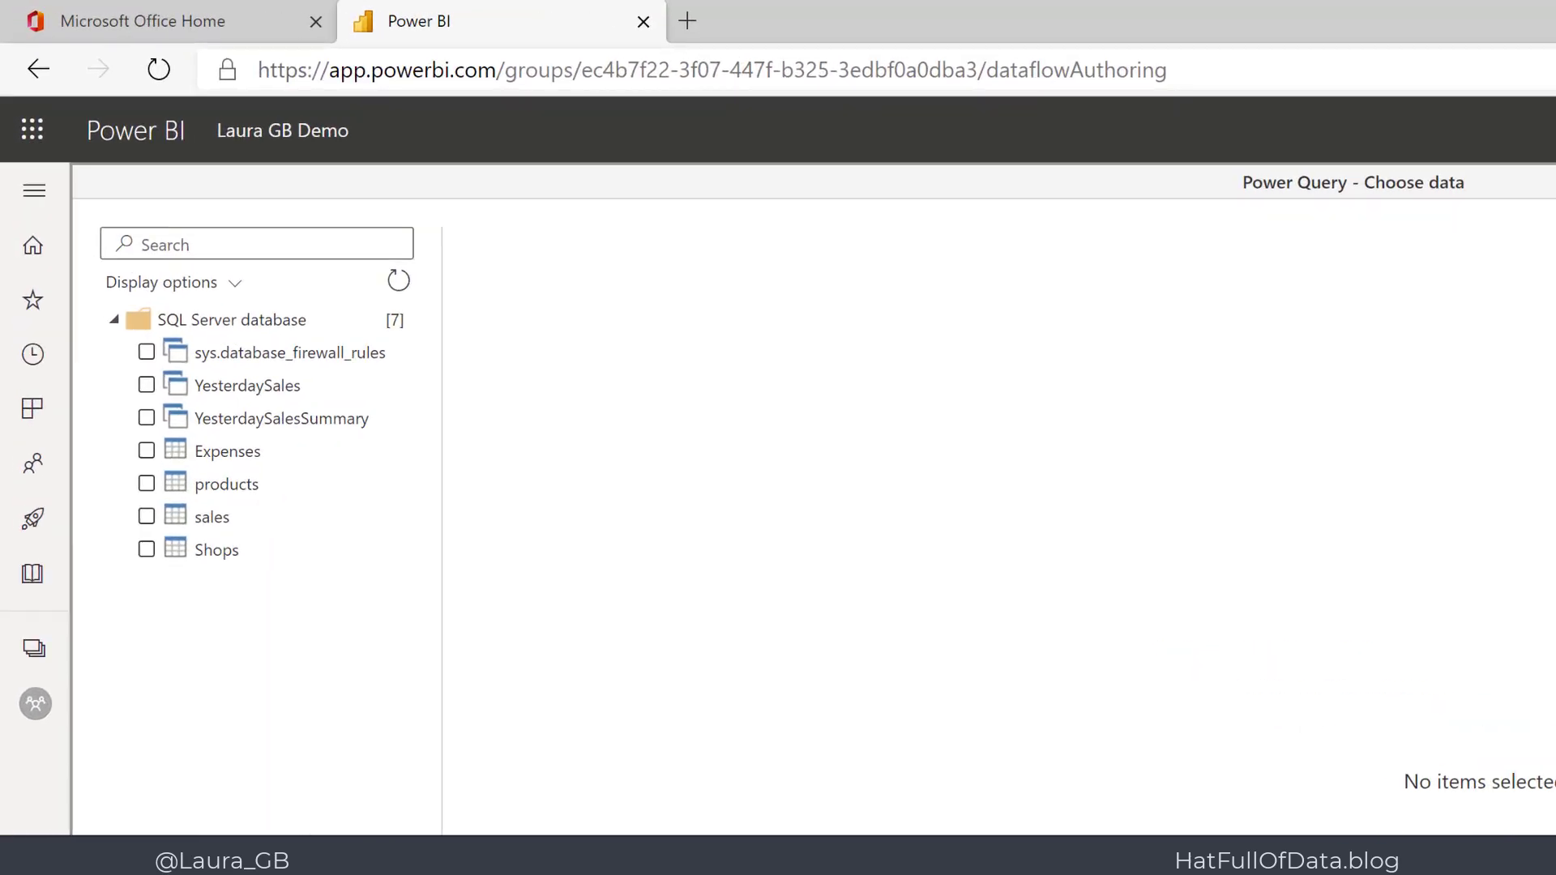
# Step: Select the products, sales and Shops tables and open them in the Power Query editor
pyautogui.click(147, 550)
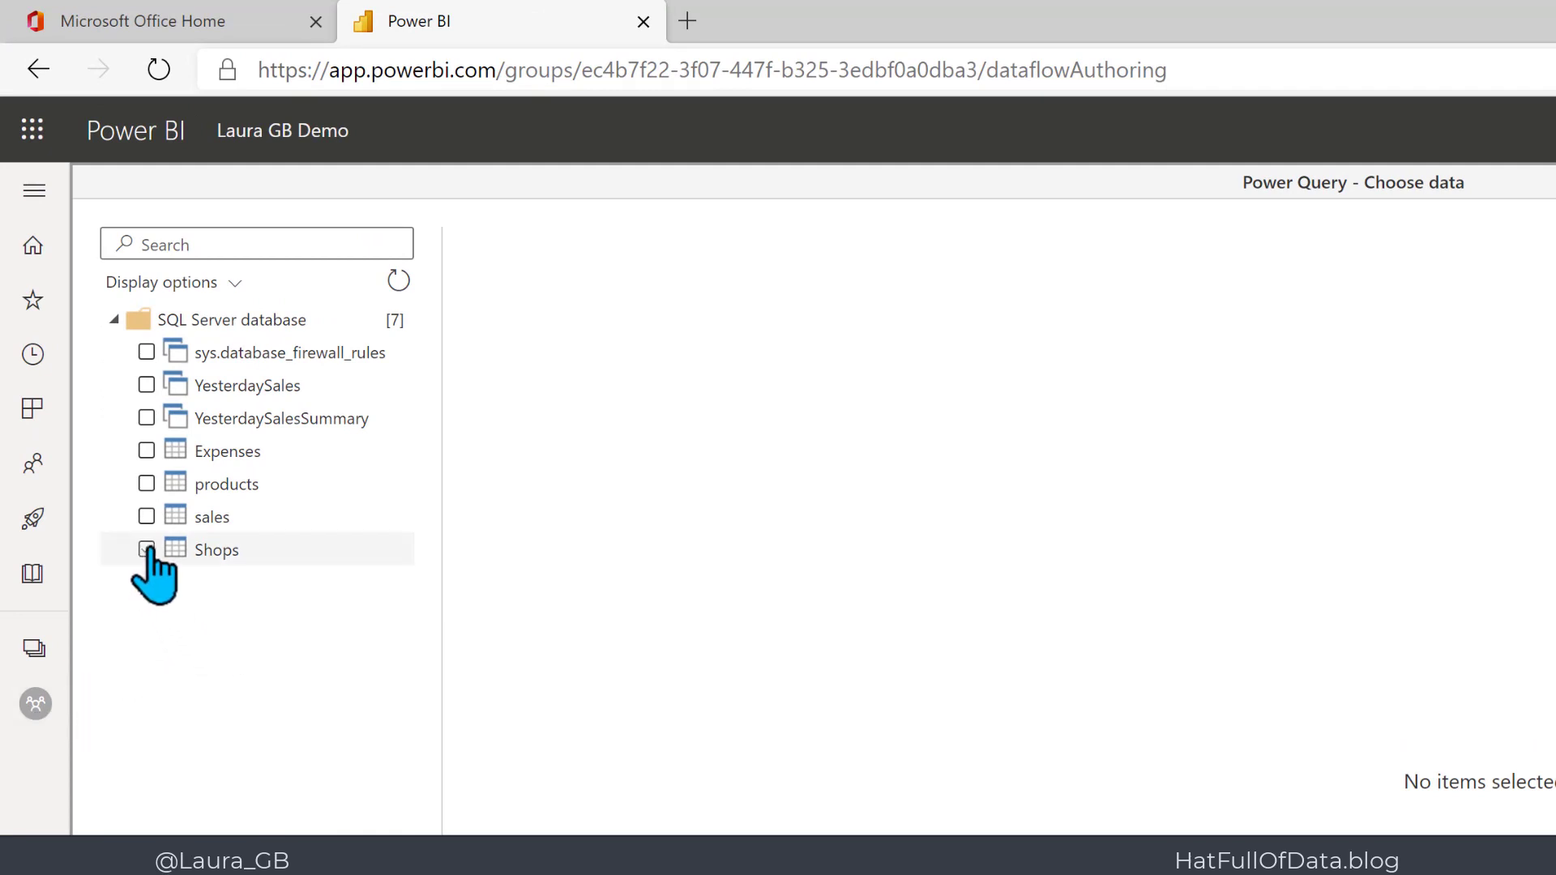
pyautogui.click(147, 484)
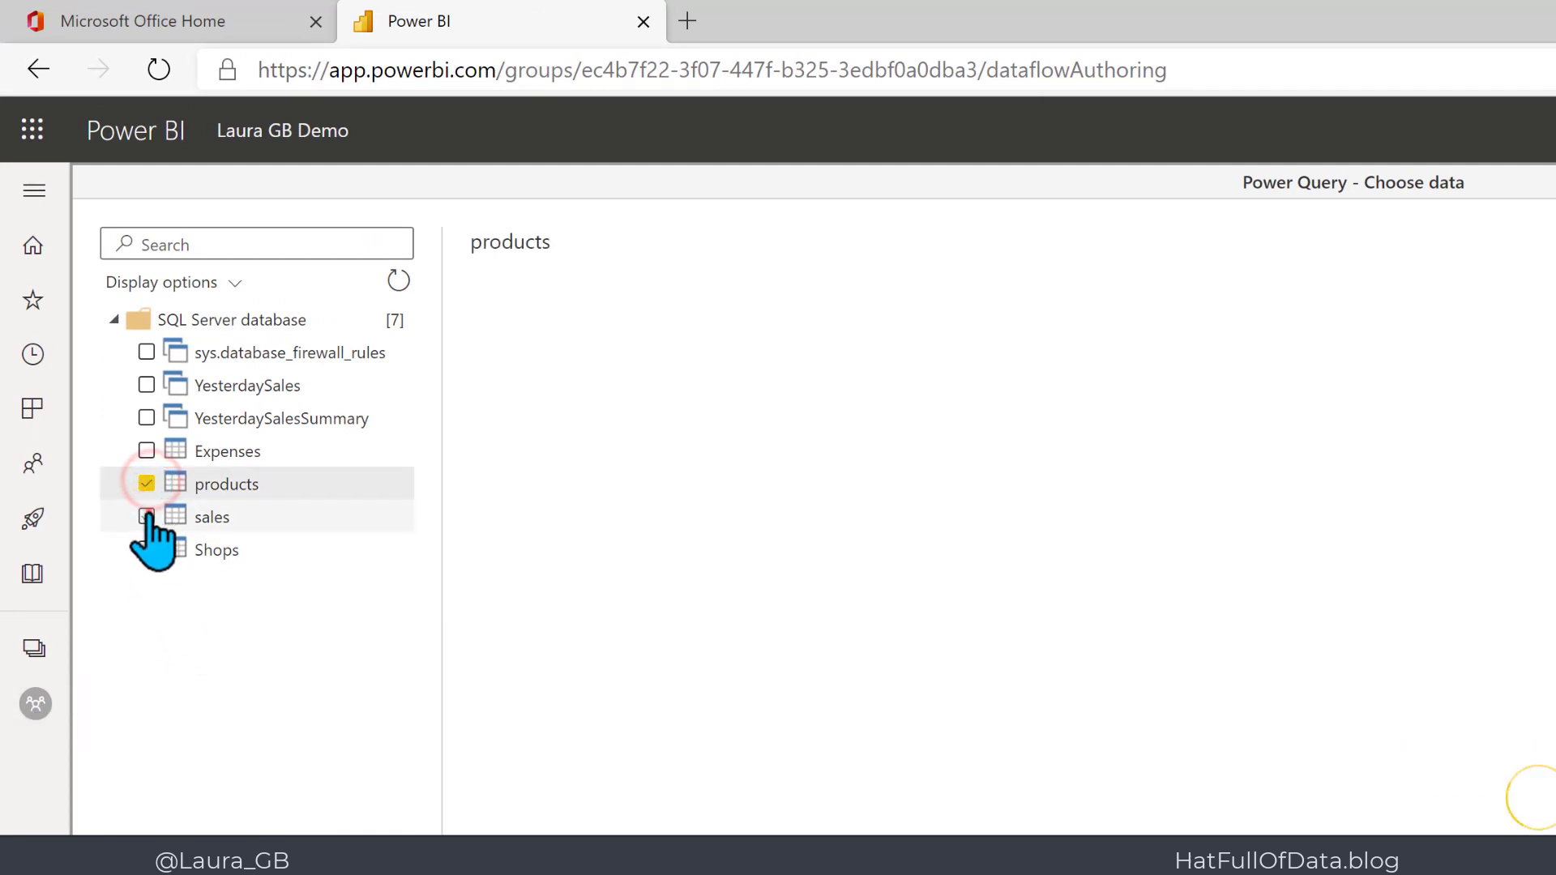
pyautogui.click(146, 517)
pyautogui.click(147, 550)
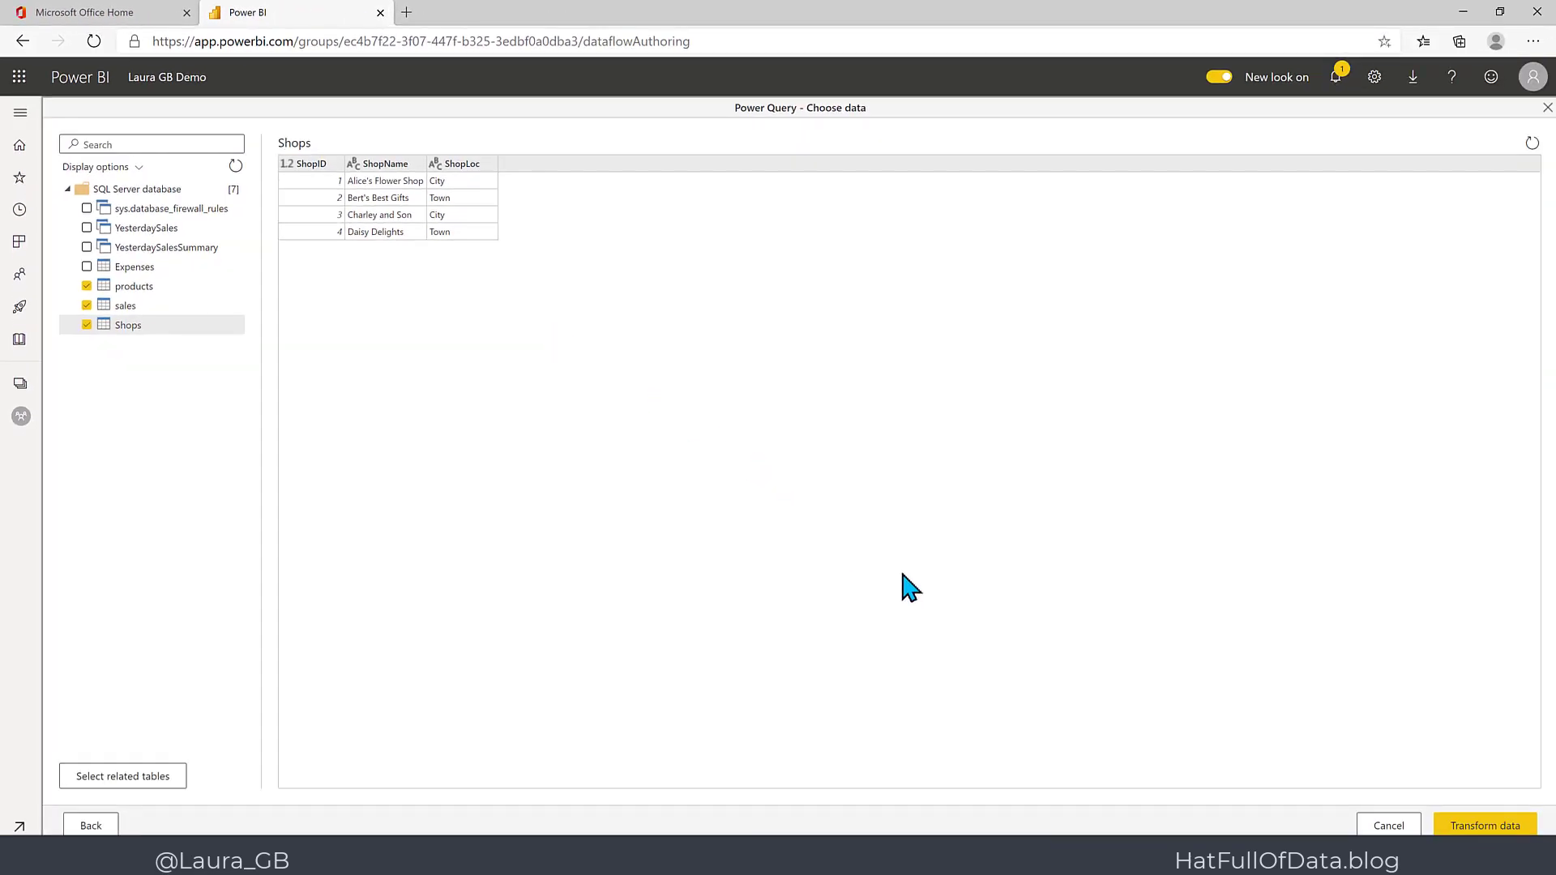
pyautogui.click(1473, 822)
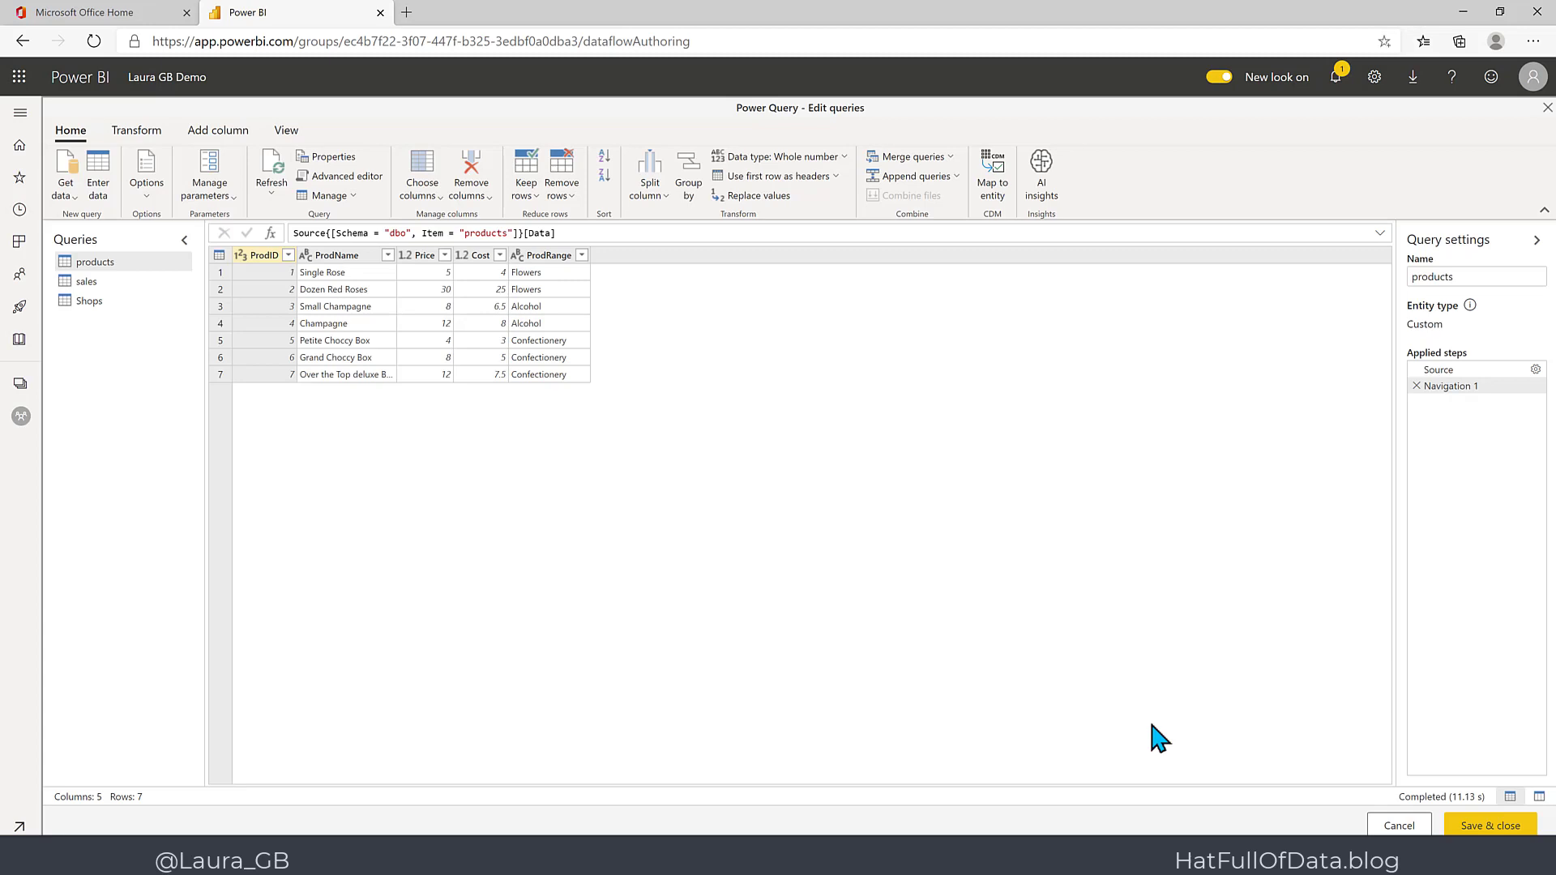
# Step: Save the products, sales and Shops queries and close the Power Query editor
pyautogui.click(1454, 826)
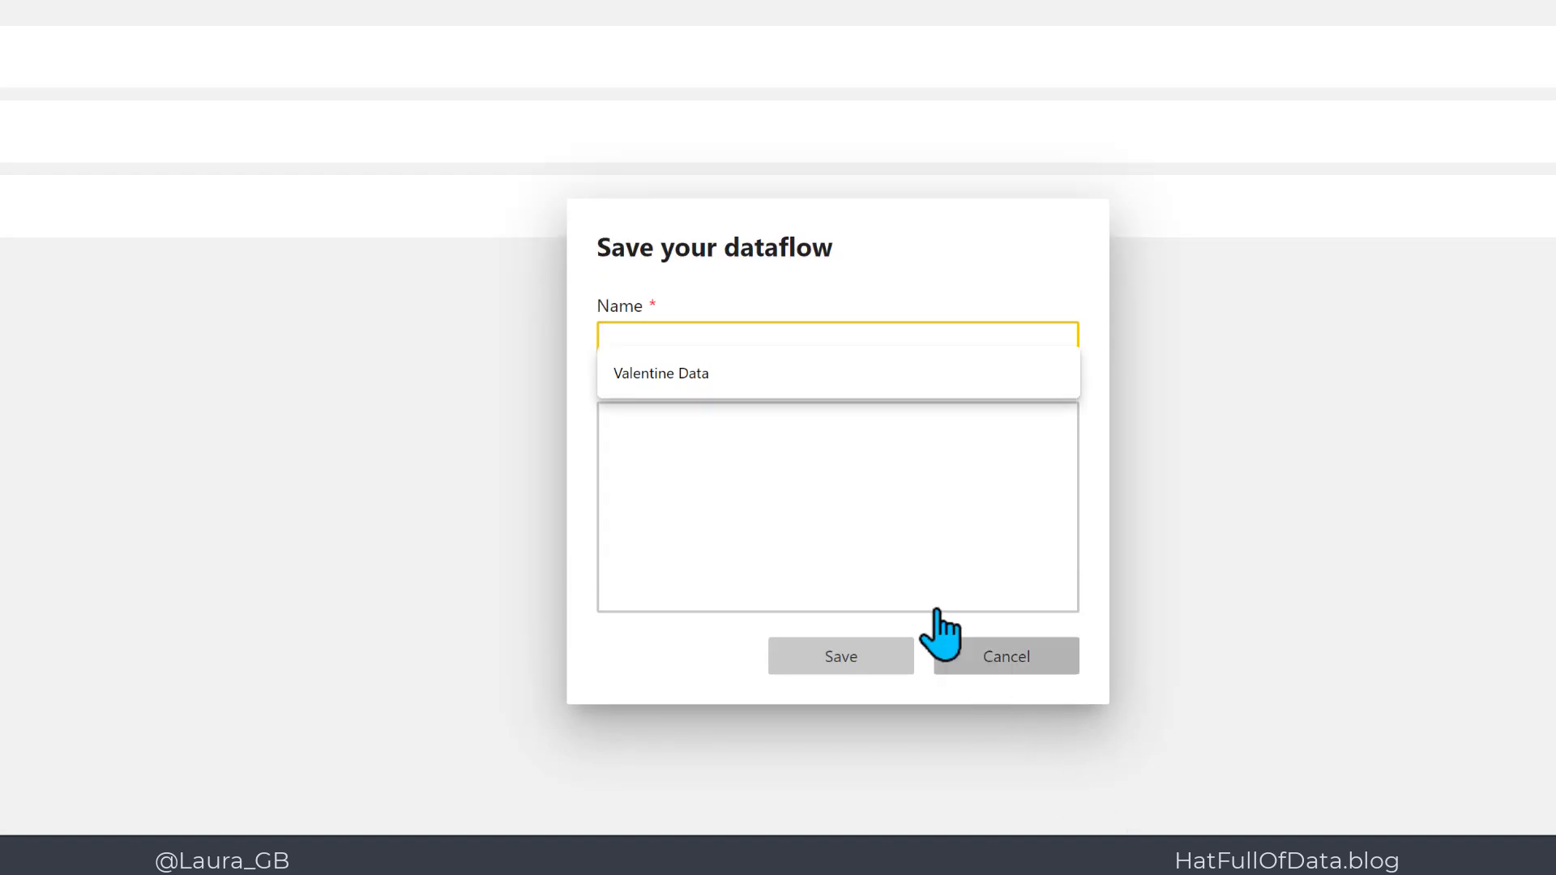
# Step: Save the dataflow as 'Valentine Data' with the description 'Products Sales and Shops'
pyautogui.click(668, 375)
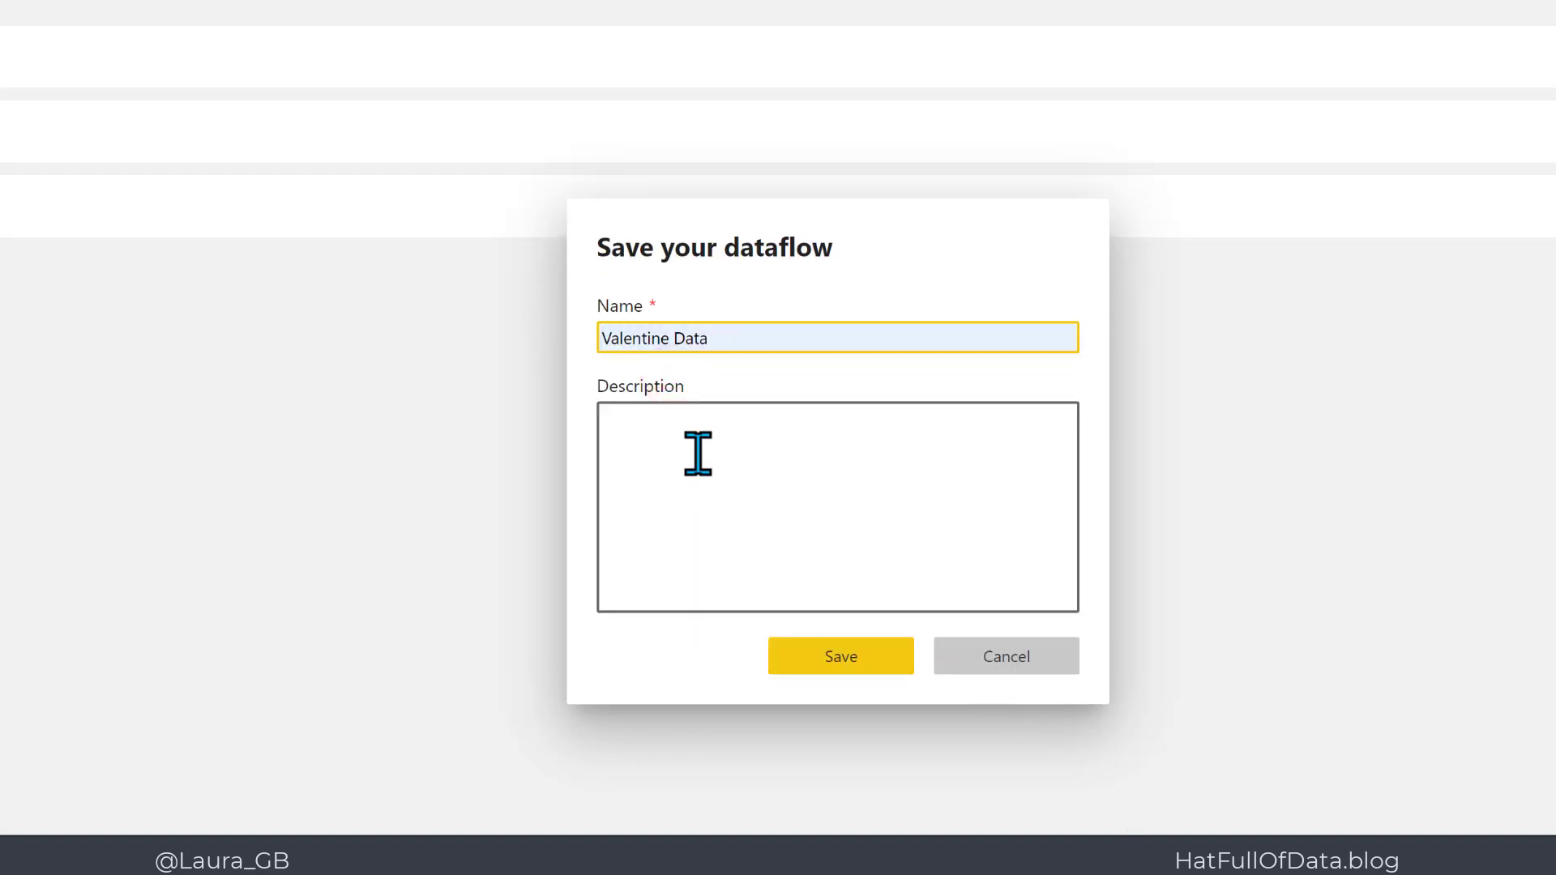
pyautogui.click(687, 442)
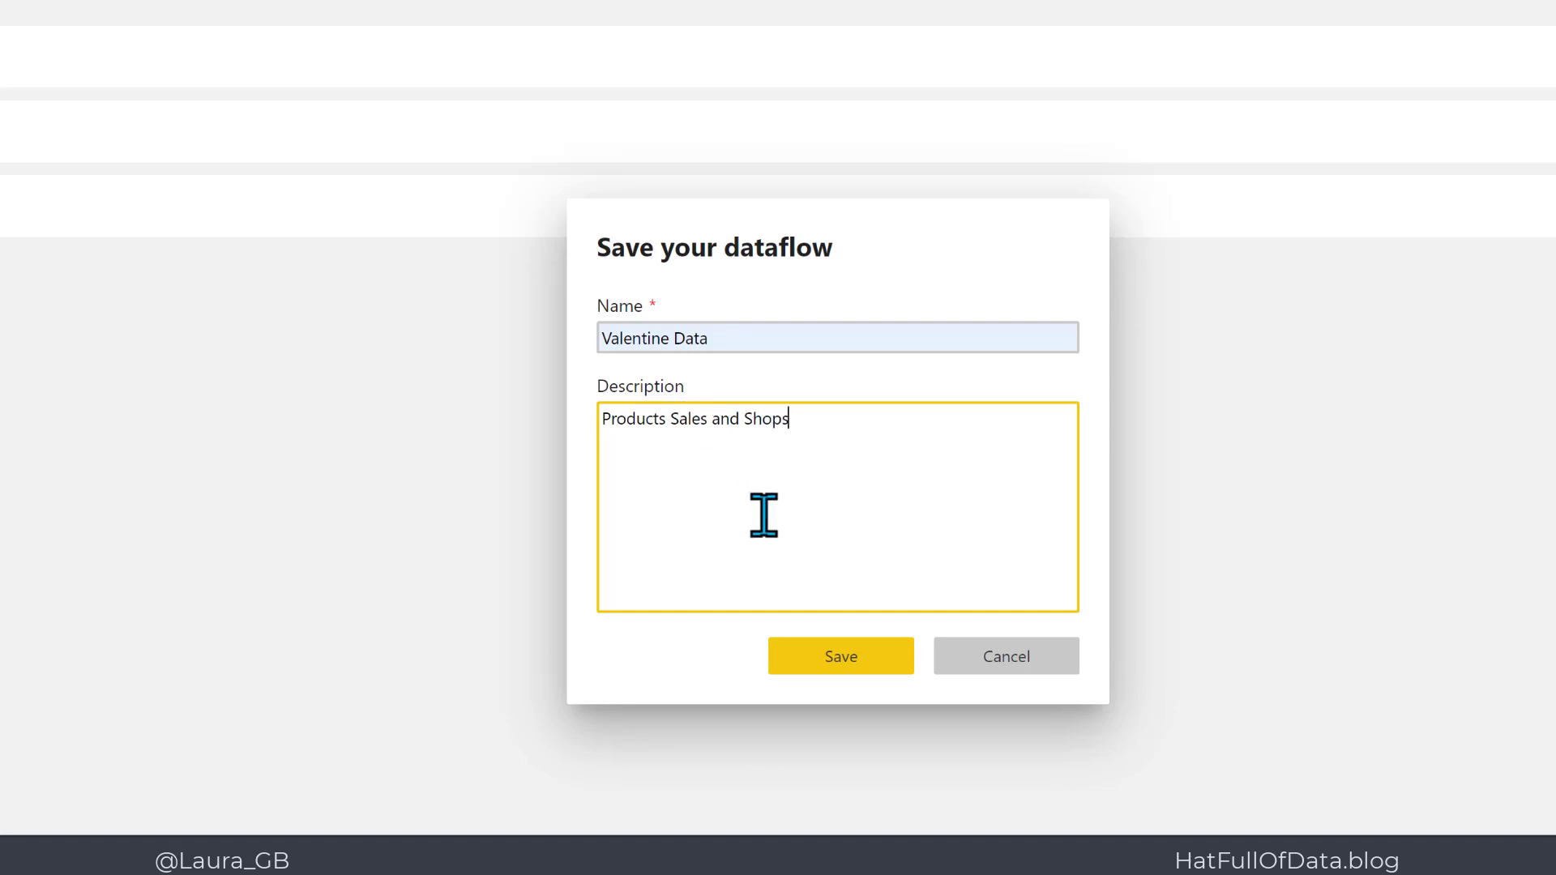
pyautogui.click(828, 663)
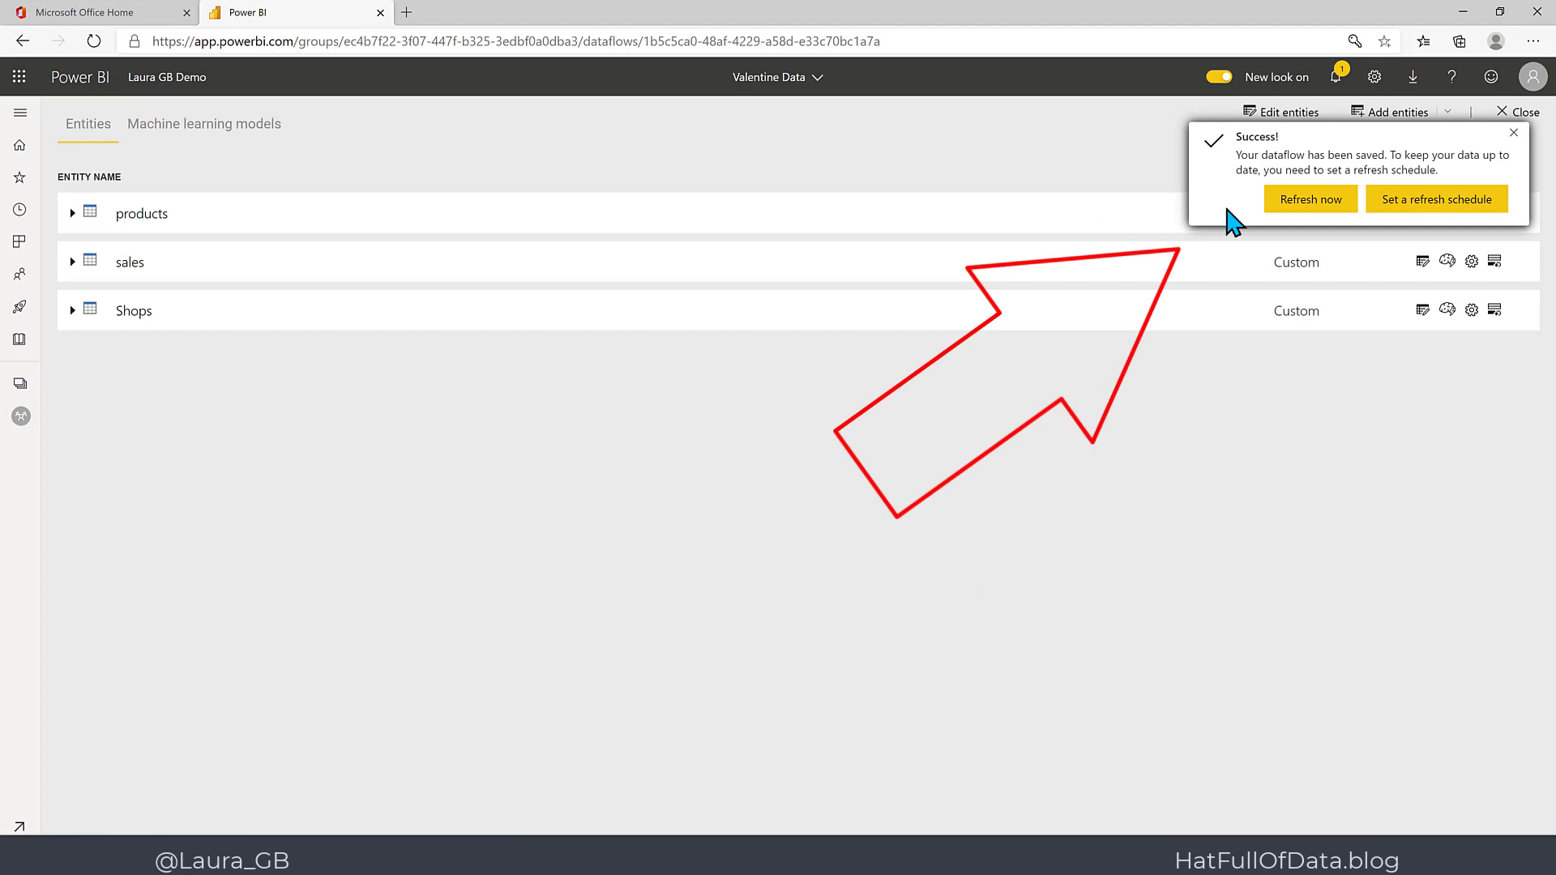
# Step: Refresh Valentine Data now, then refresh it again from the demo workspace's content list
pyautogui.click(1303, 212)
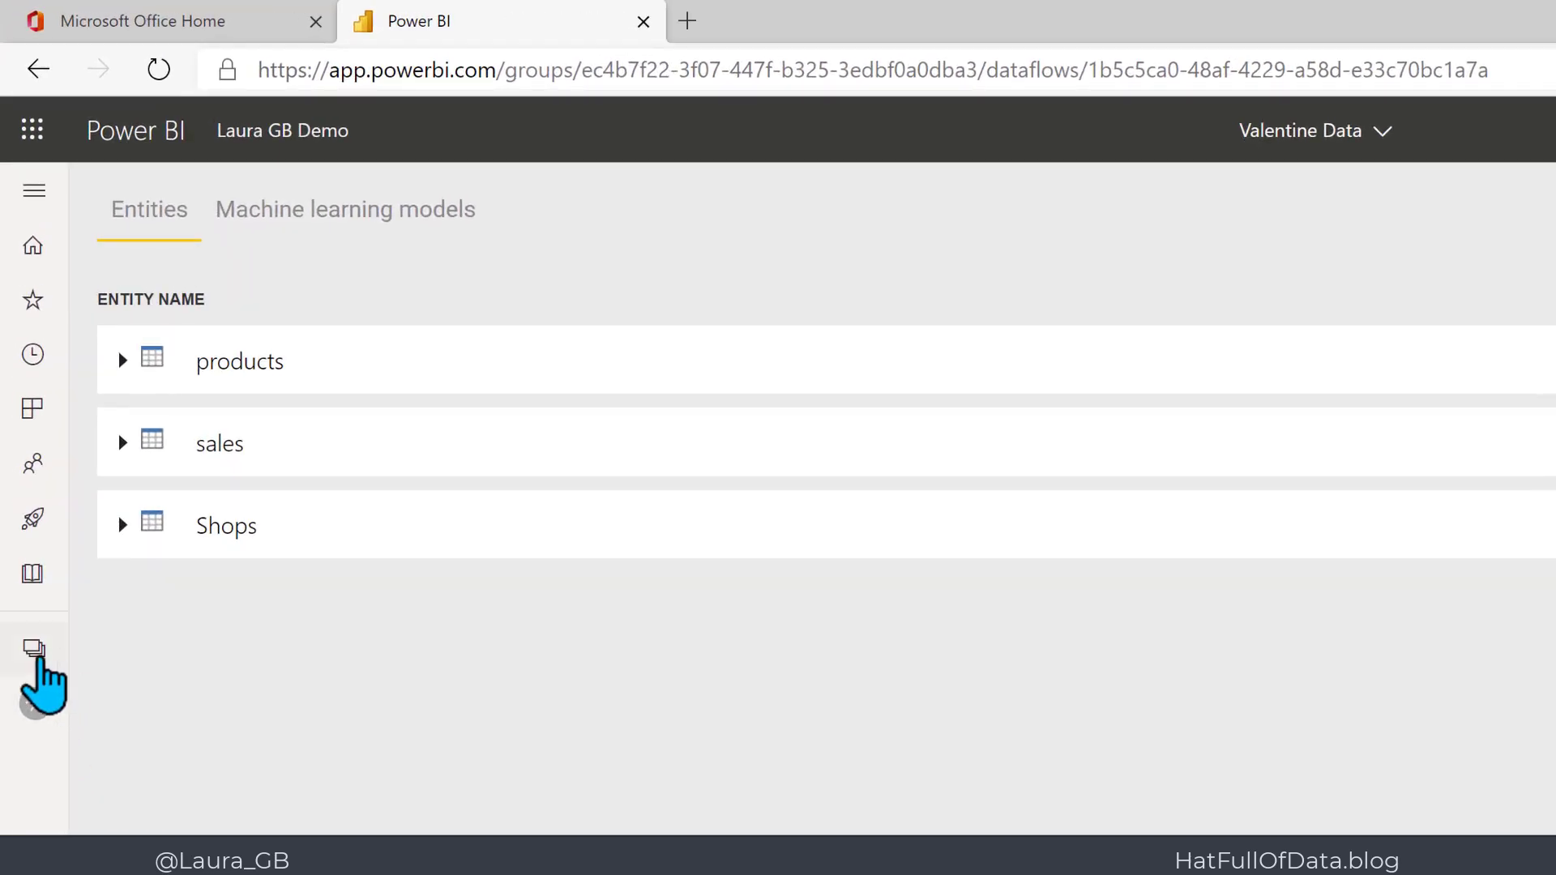
pyautogui.click(34, 652)
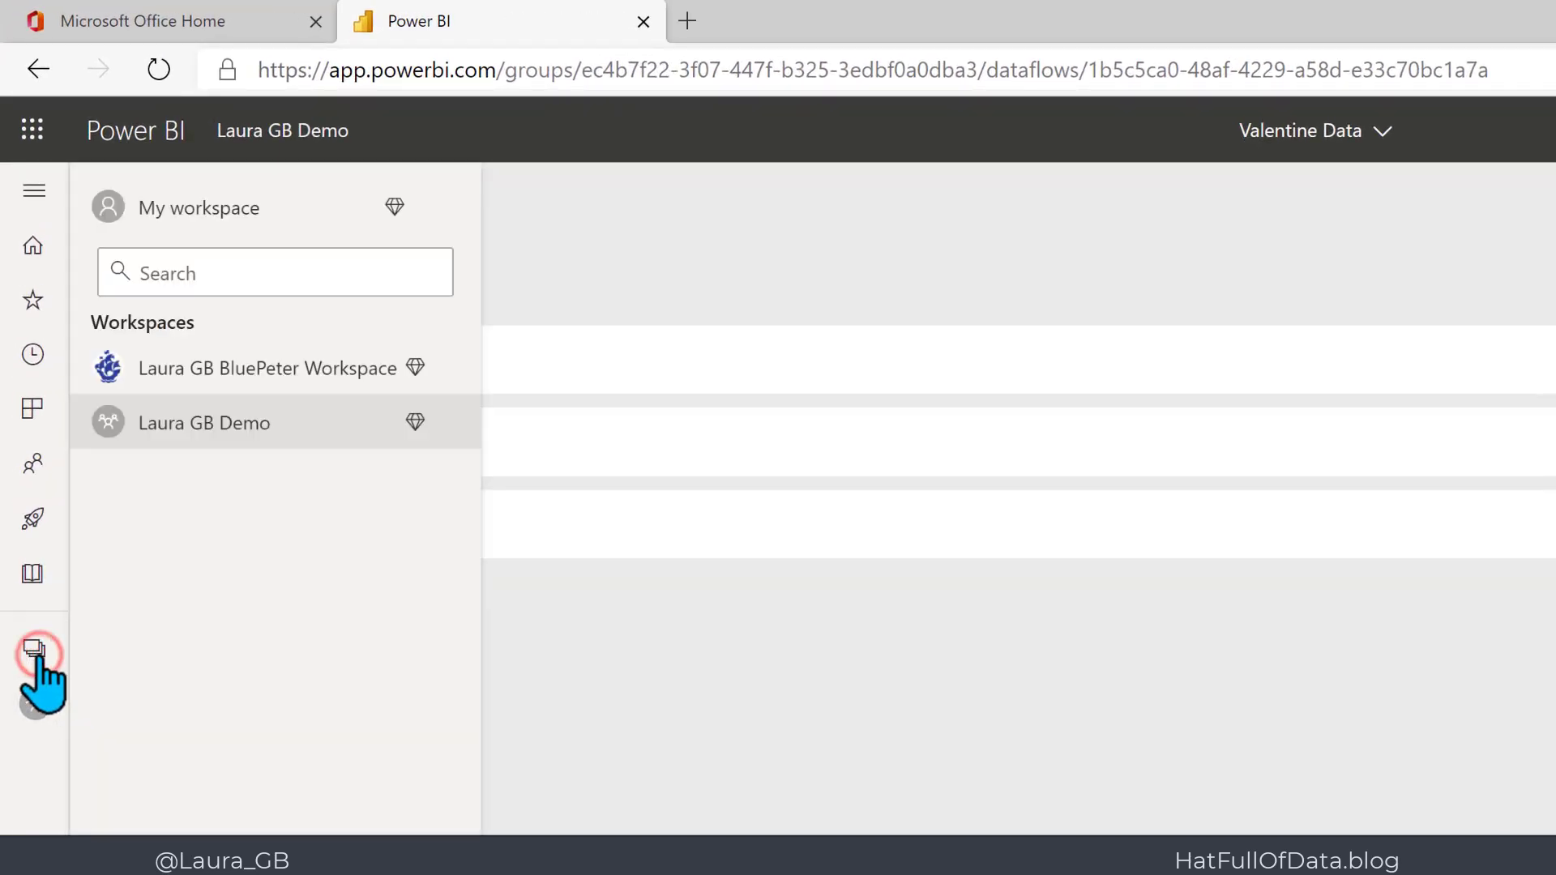
pyautogui.click(209, 422)
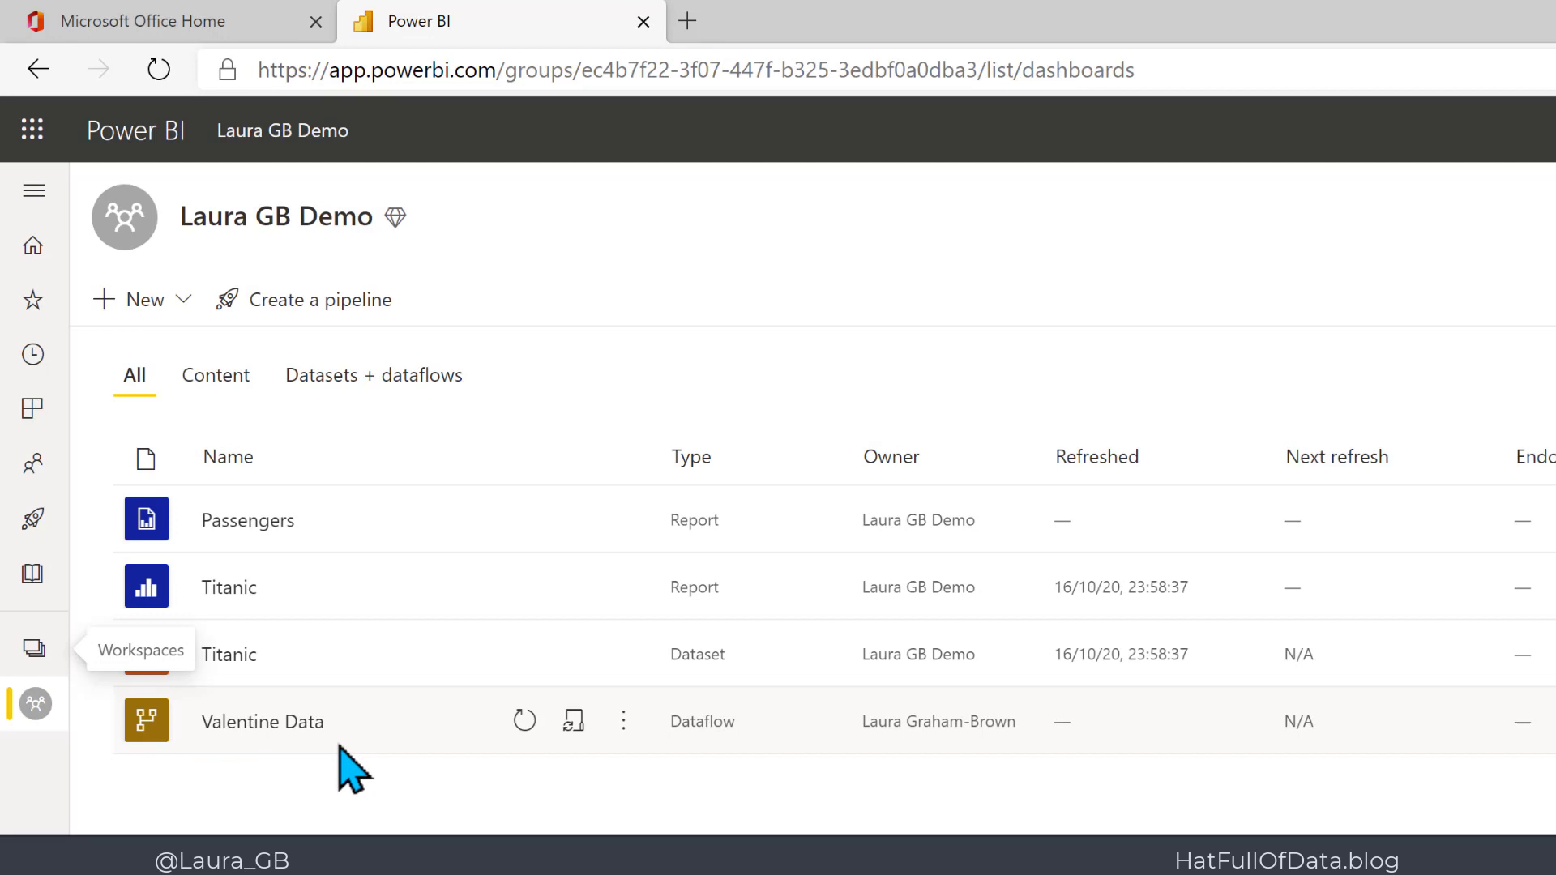
pyautogui.click(521, 722)
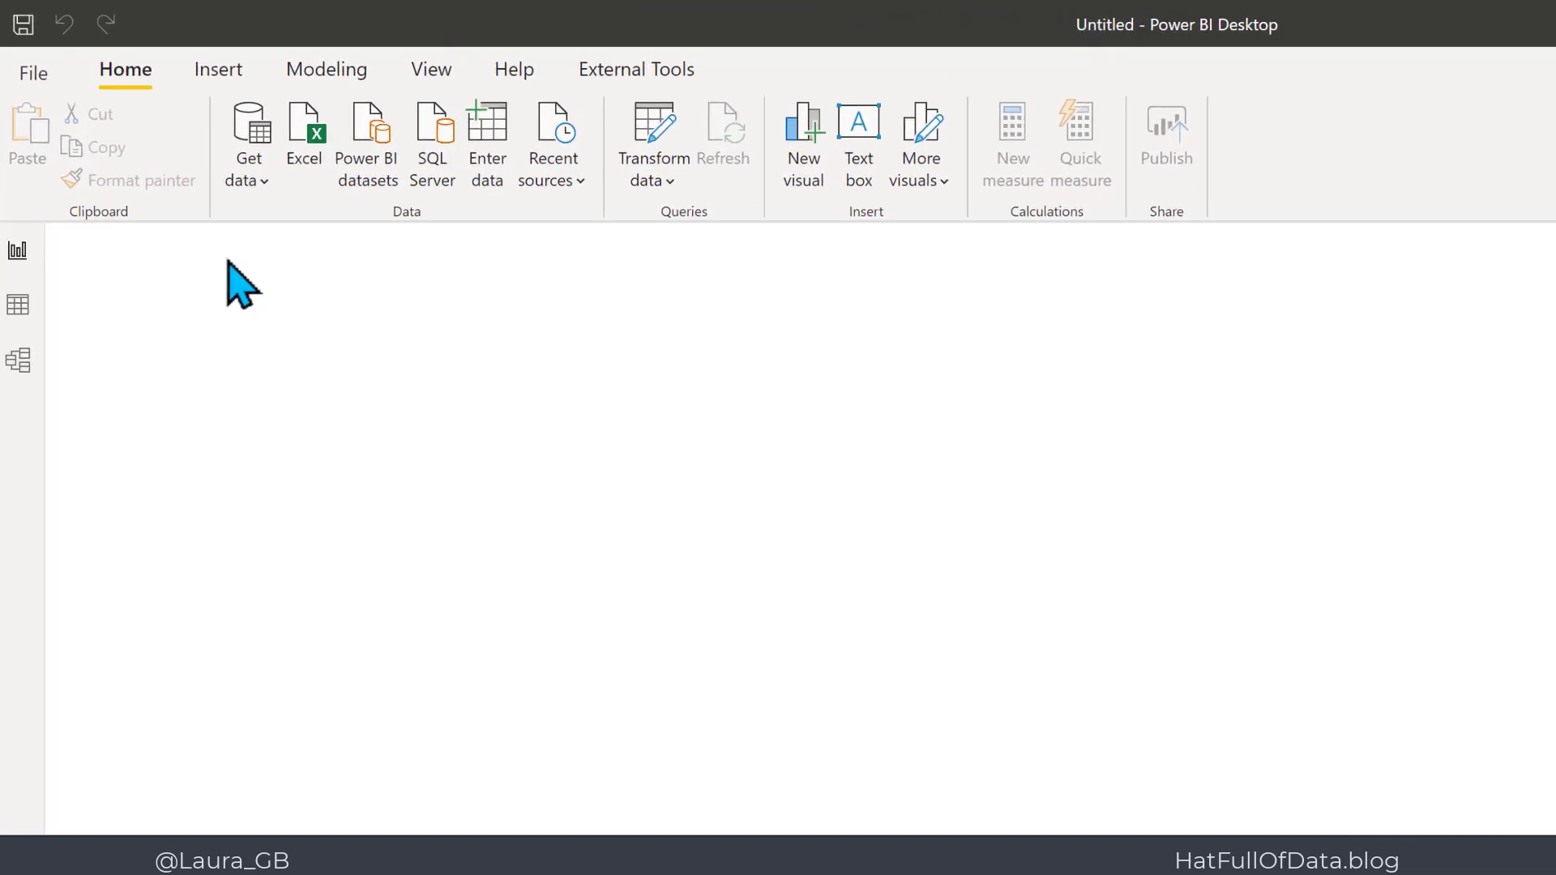
# Step: Choose Power BI dataflows as the data source from the Home ribbon's Get data menu
pyautogui.click(263, 179)
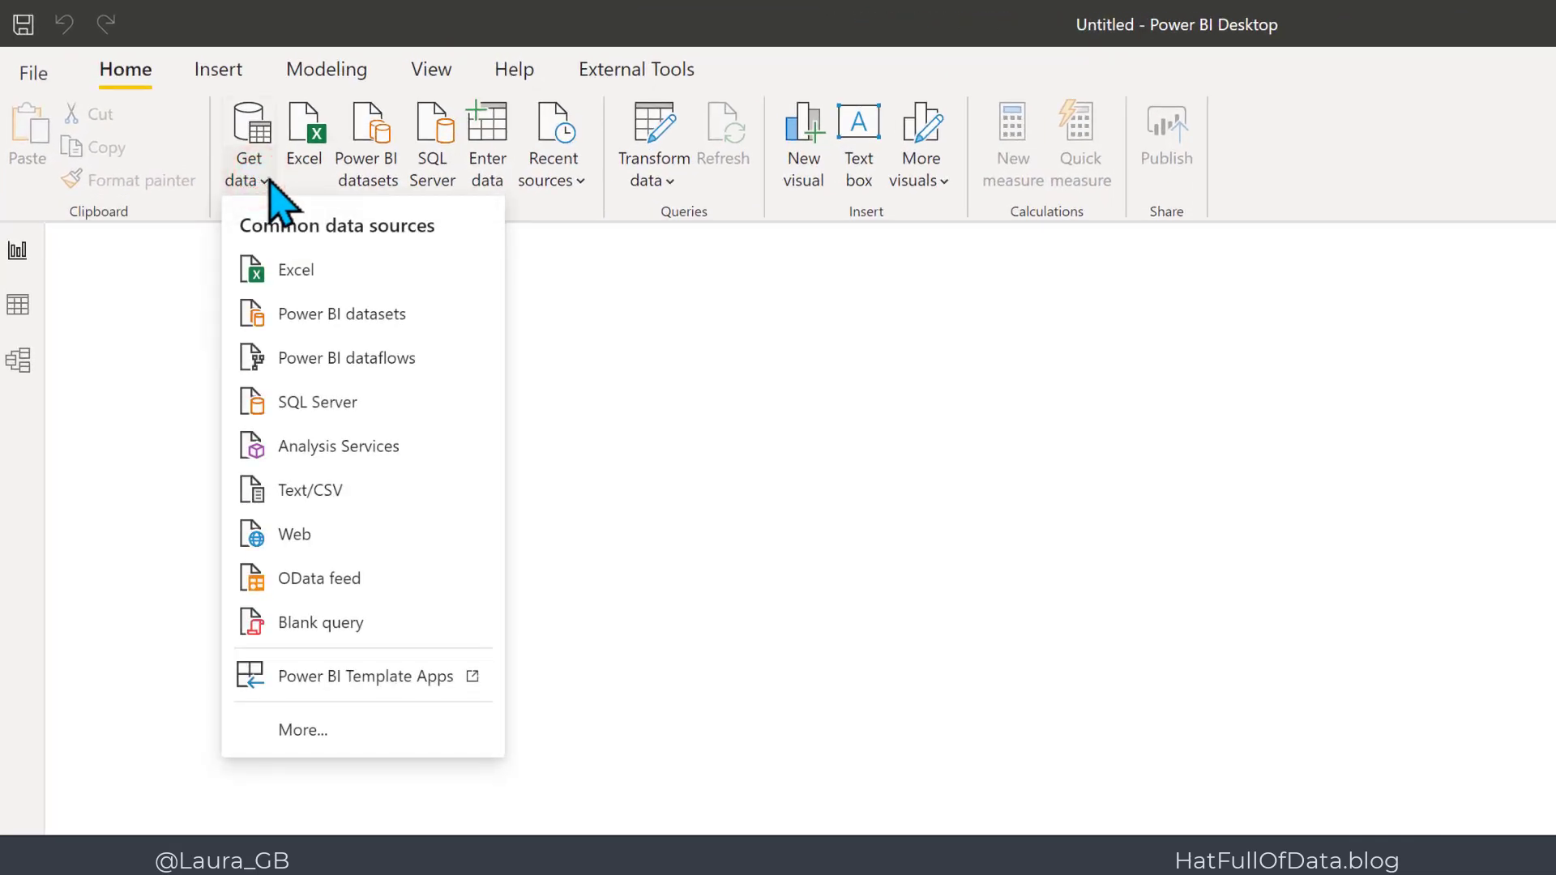
pyautogui.click(301, 366)
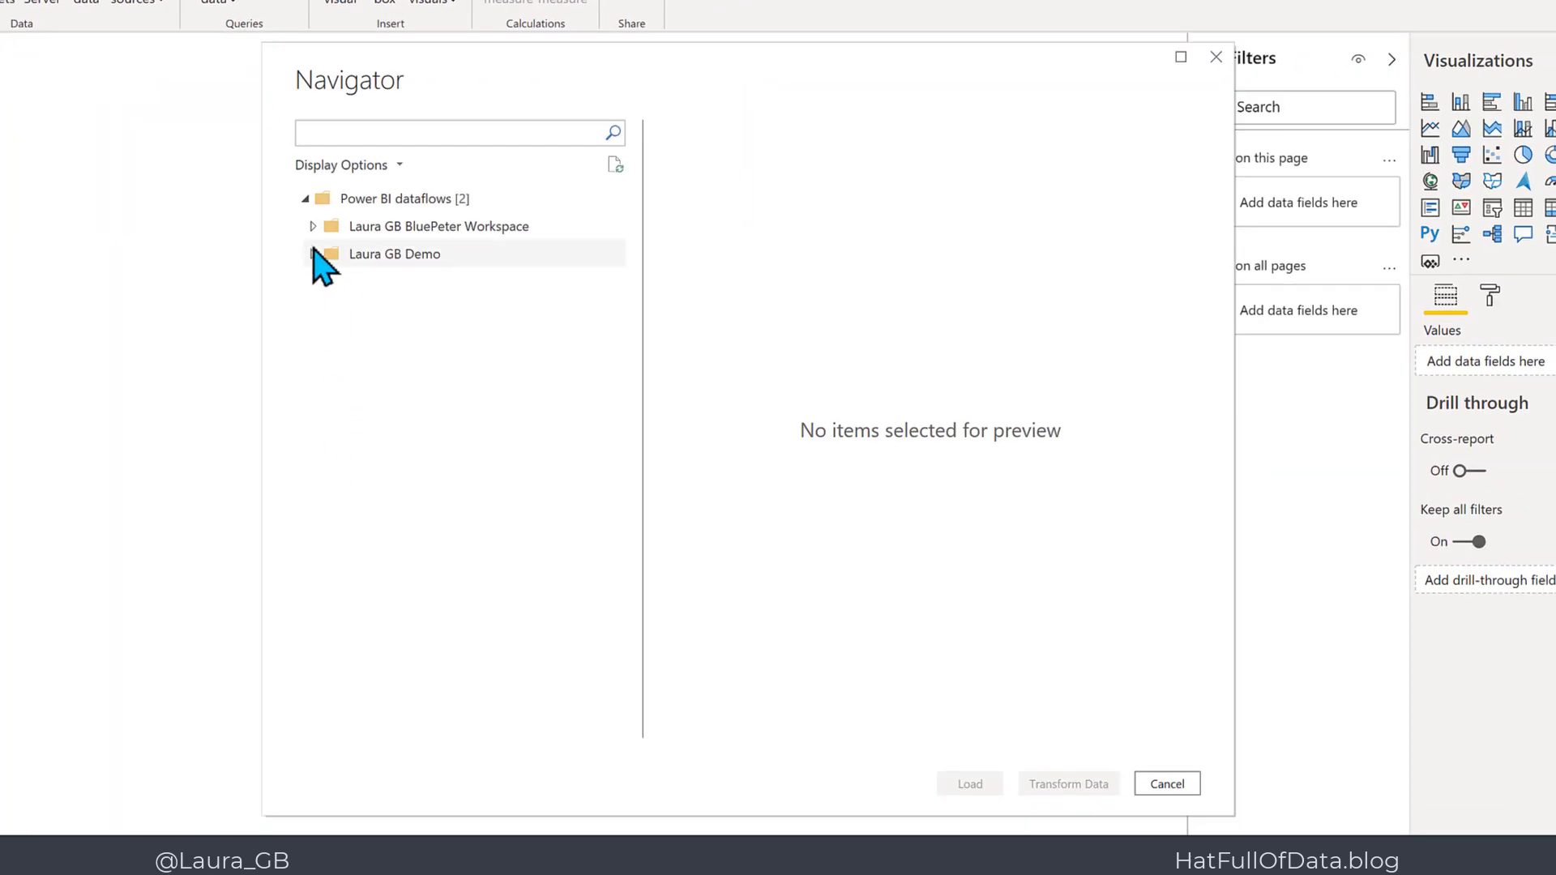
# Step: In the Navigator, tick products, sales and Shops under Valentine Data and load them
pyautogui.click(312, 253)
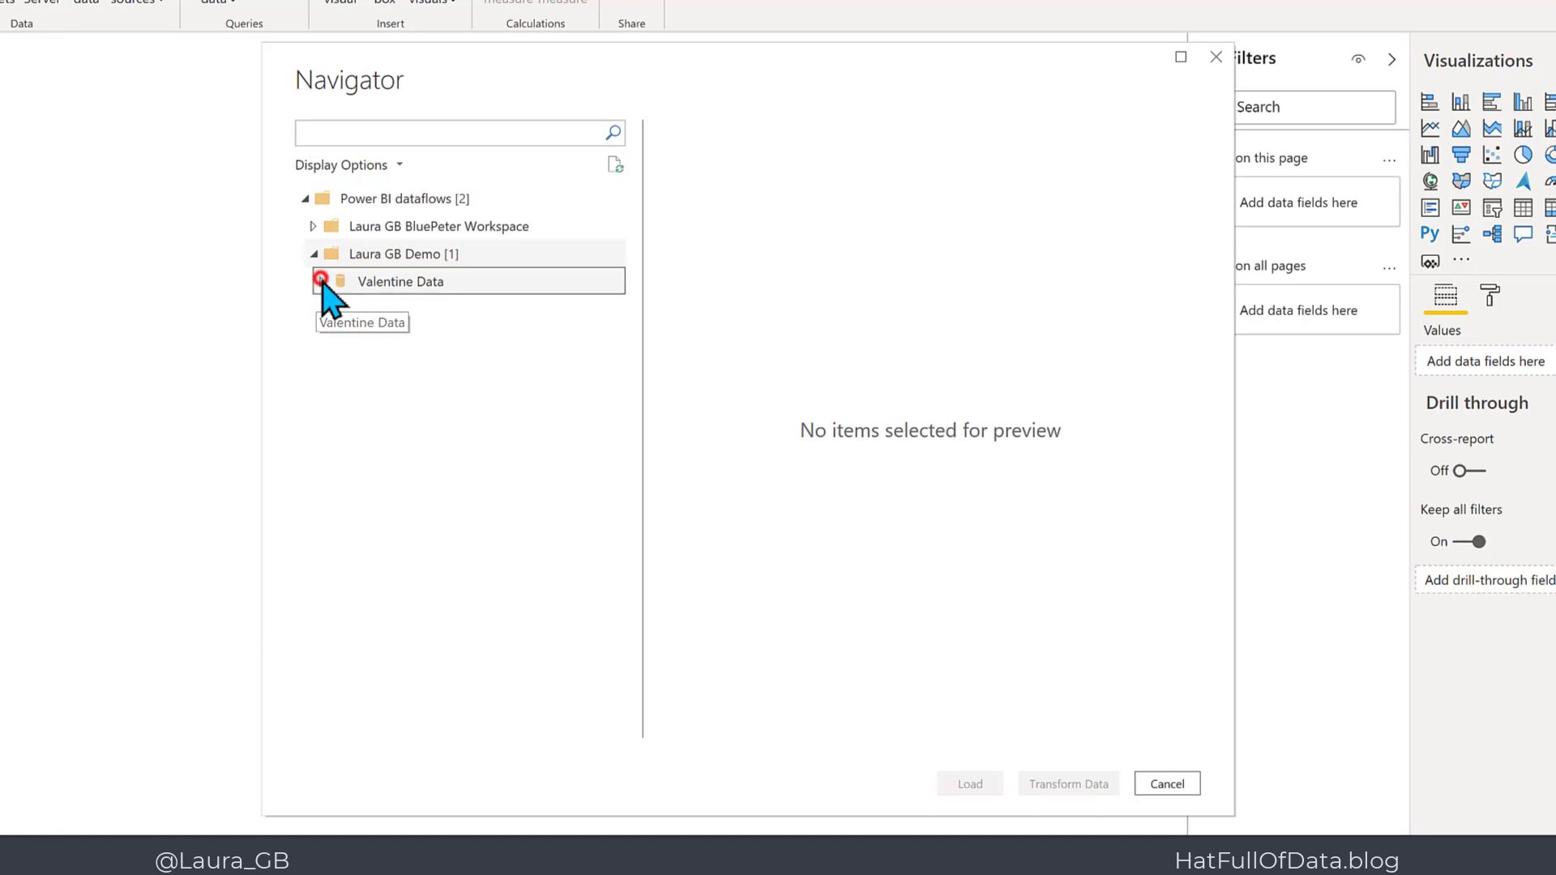
pyautogui.click(321, 280)
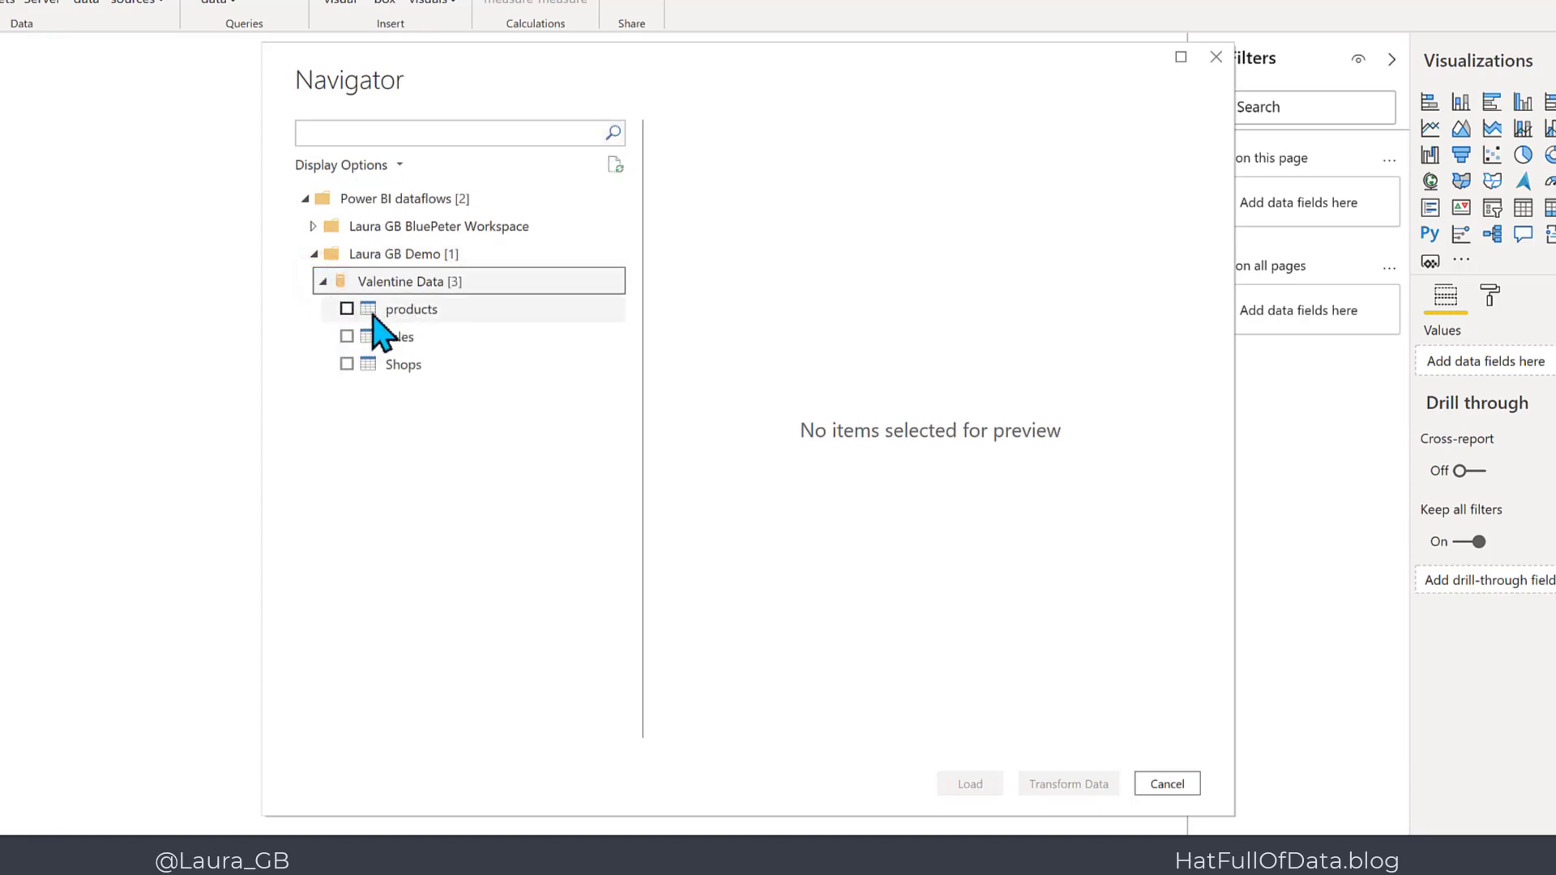
pyautogui.click(347, 365)
pyautogui.click(347, 339)
pyautogui.click(396, 339)
pyautogui.click(405, 311)
pyautogui.click(403, 366)
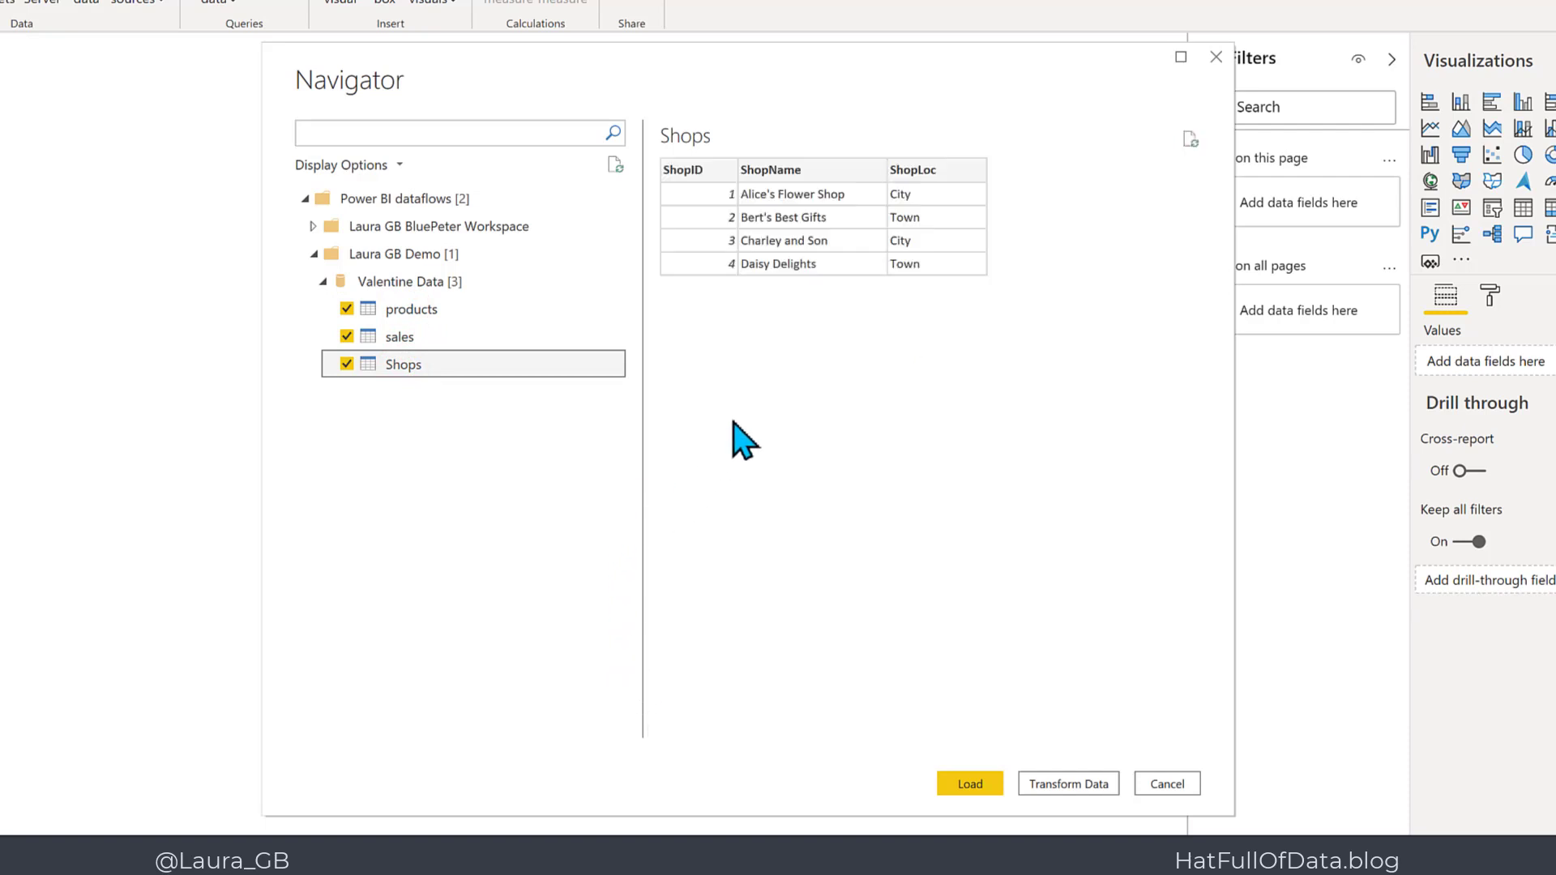
pyautogui.click(968, 785)
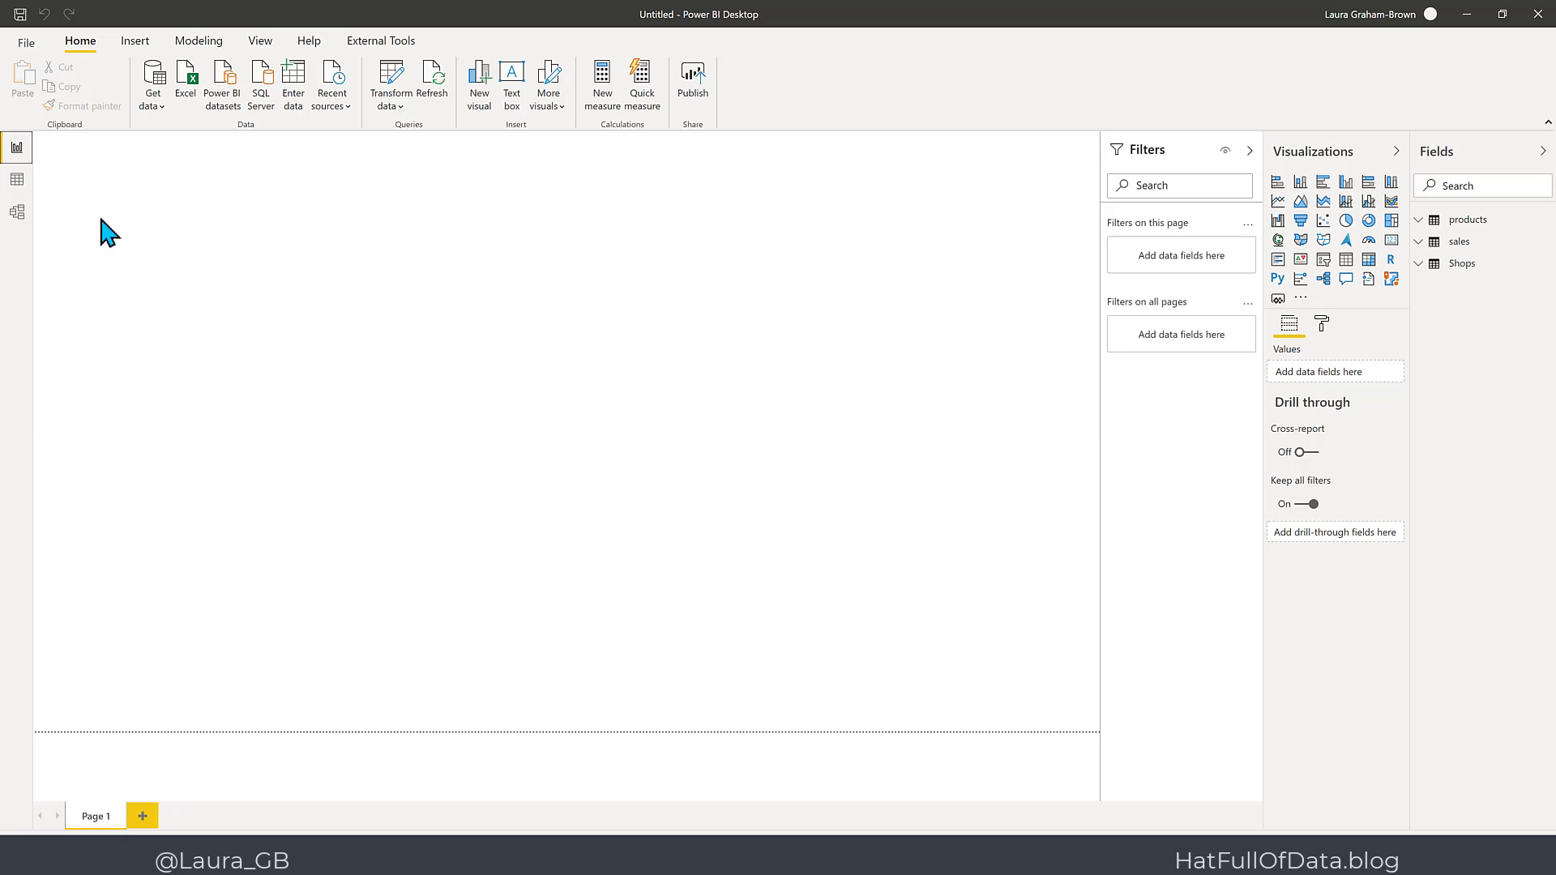
# Step: Switch to Data view and browse the rows of the sales and products tables
pyautogui.click(19, 181)
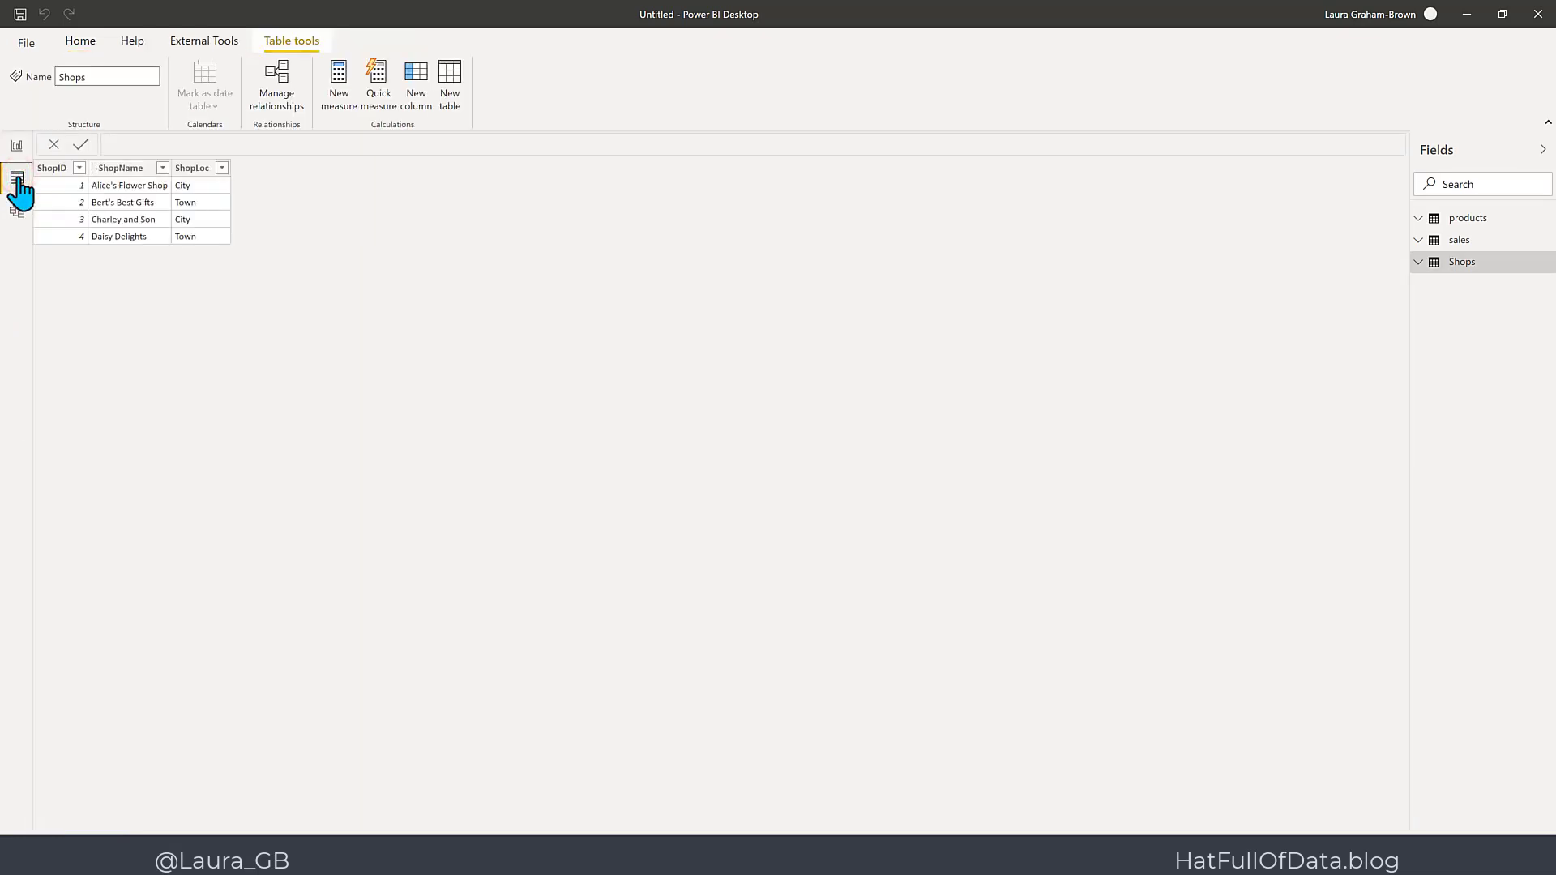
pyautogui.click(1456, 242)
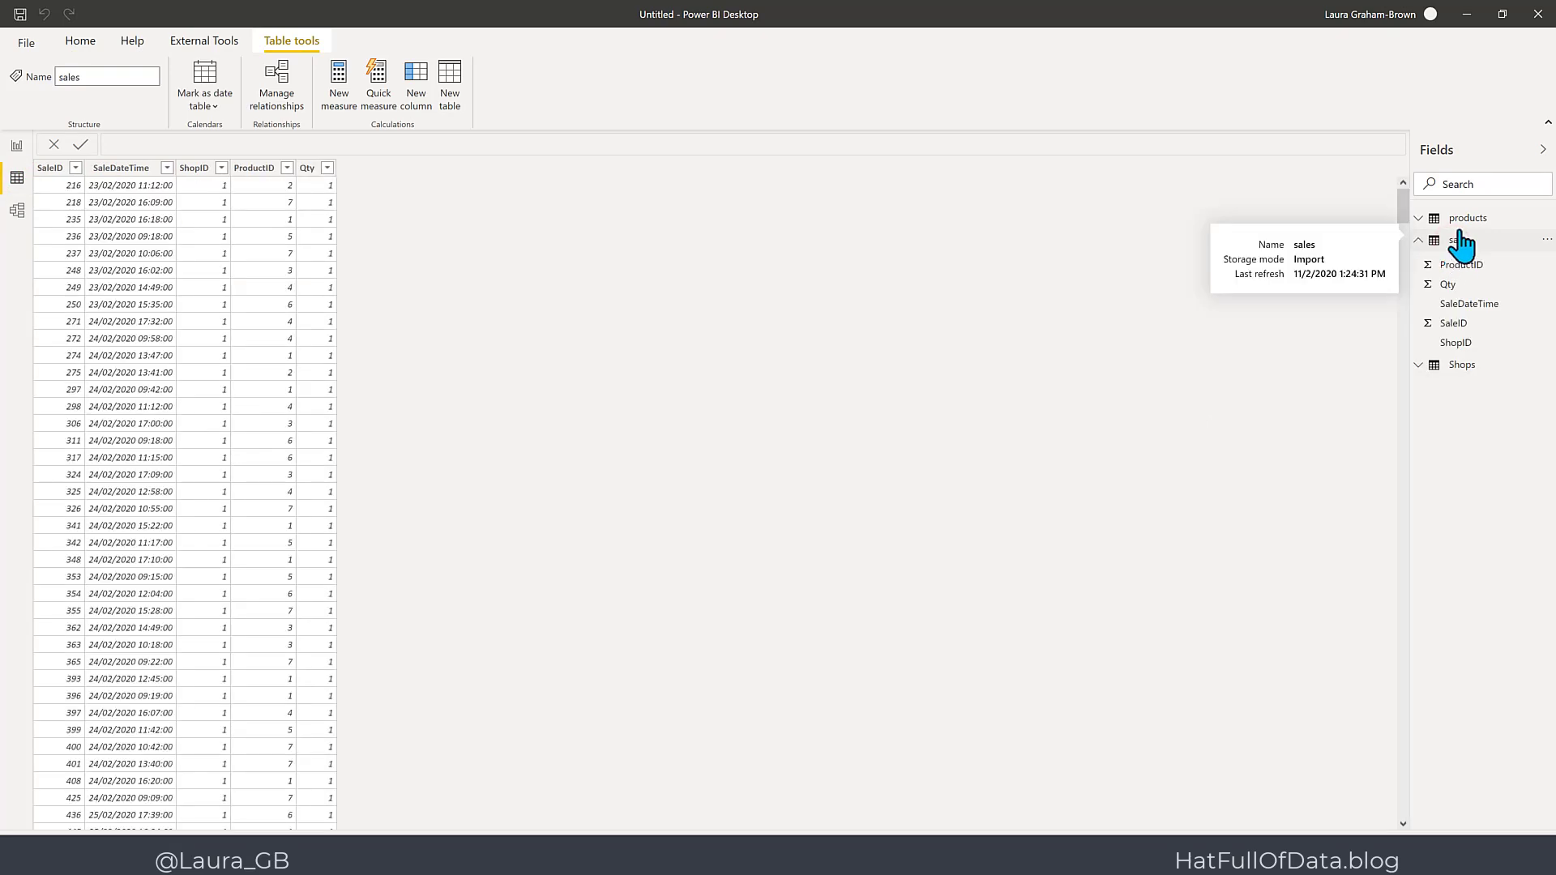
pyautogui.click(1460, 219)
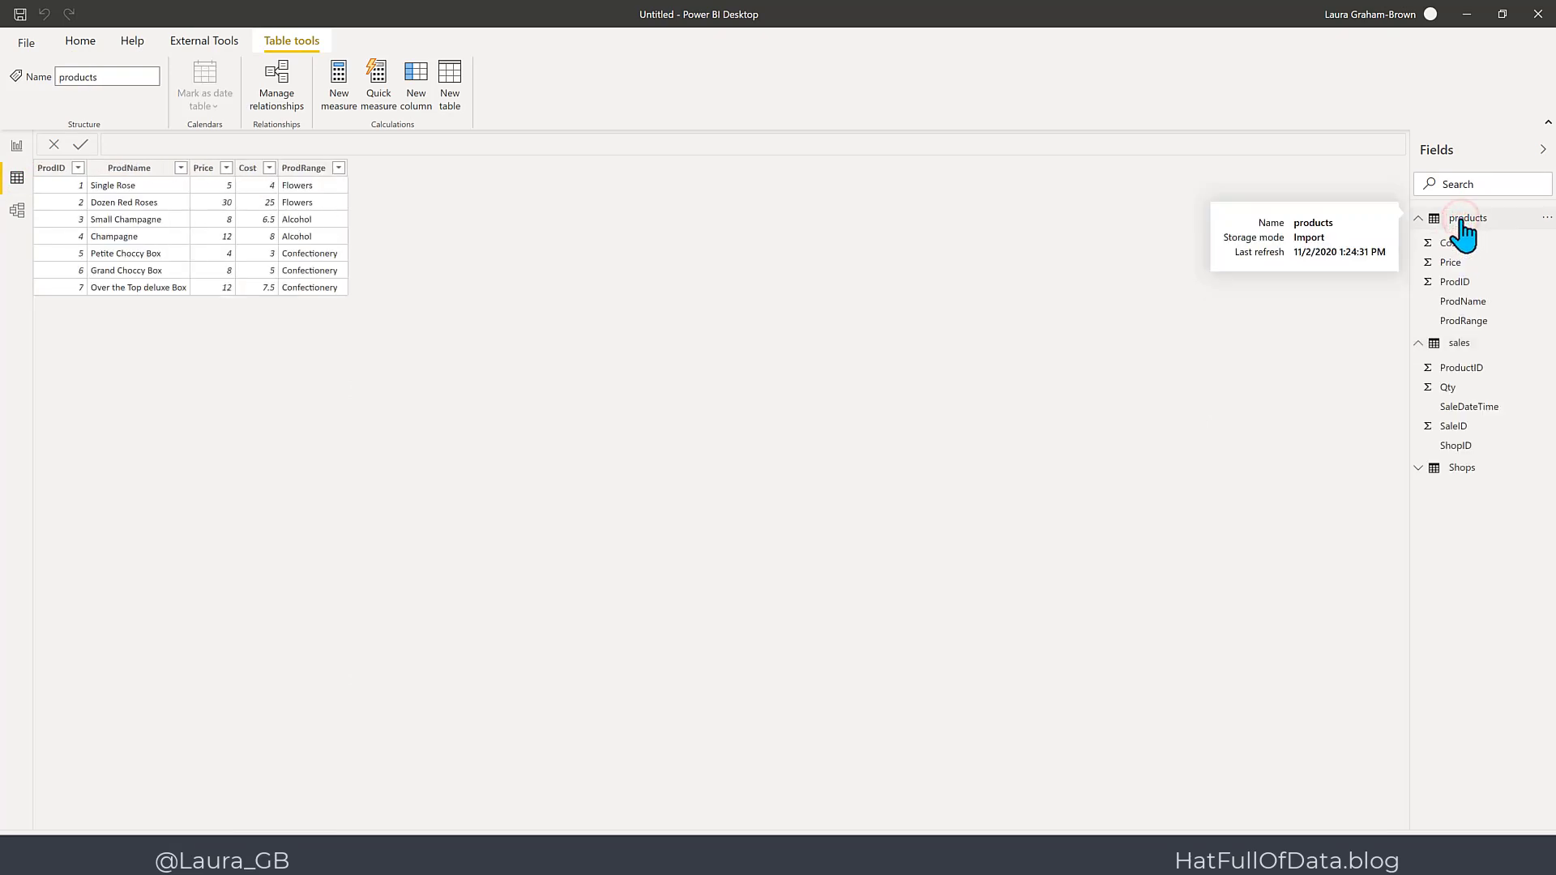